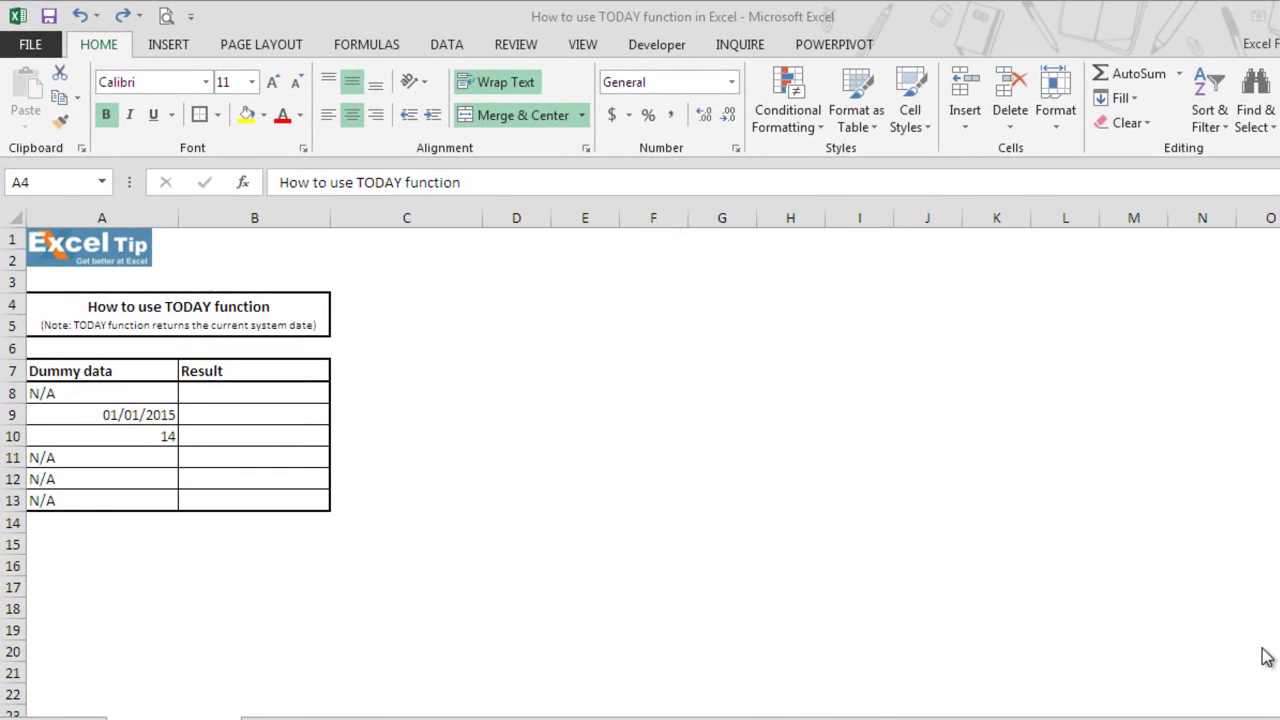
Enter =TODAY() in B8 so it shows today's date, 10/14/2015.
click(298, 402)
text(=today)
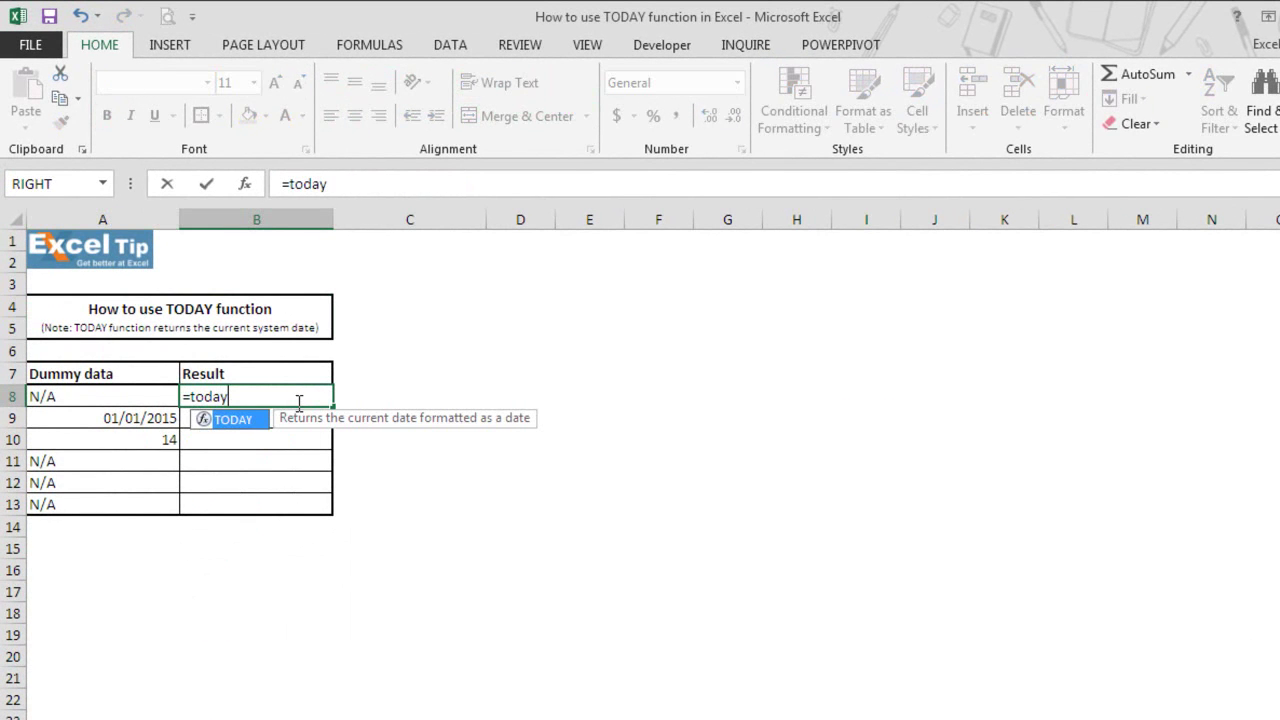
key(Tab)
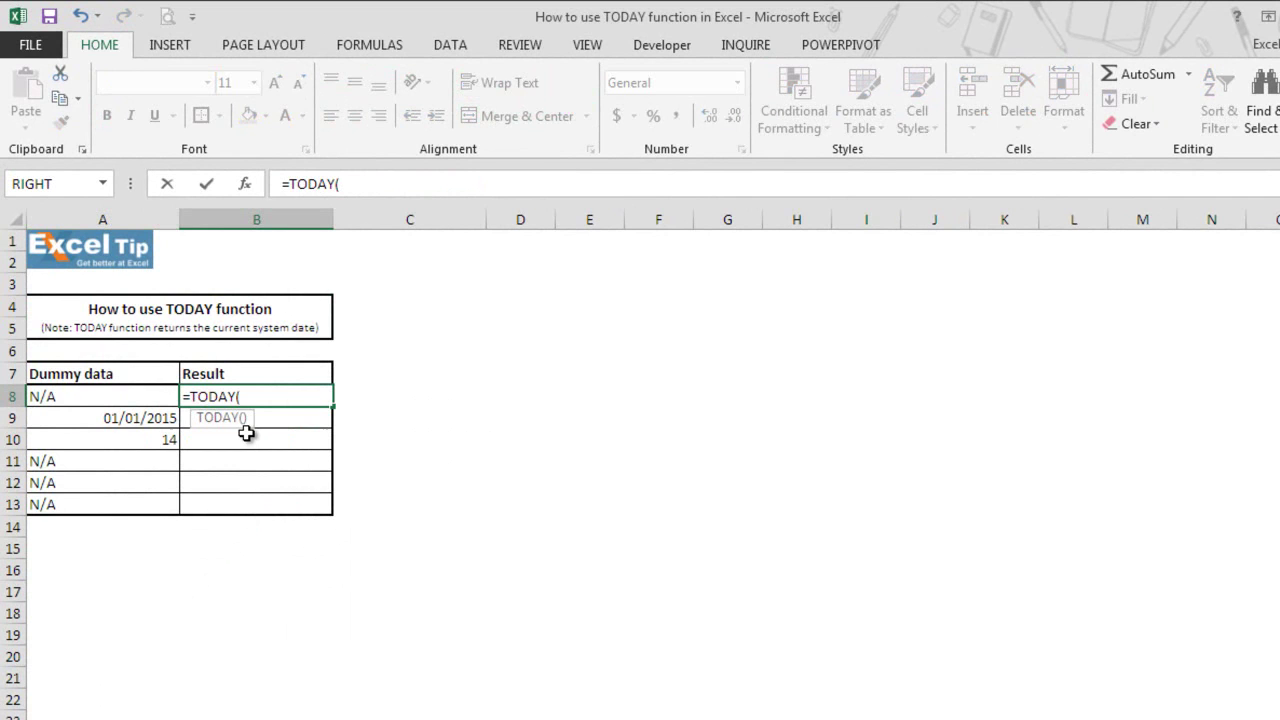
text())
key(Return)
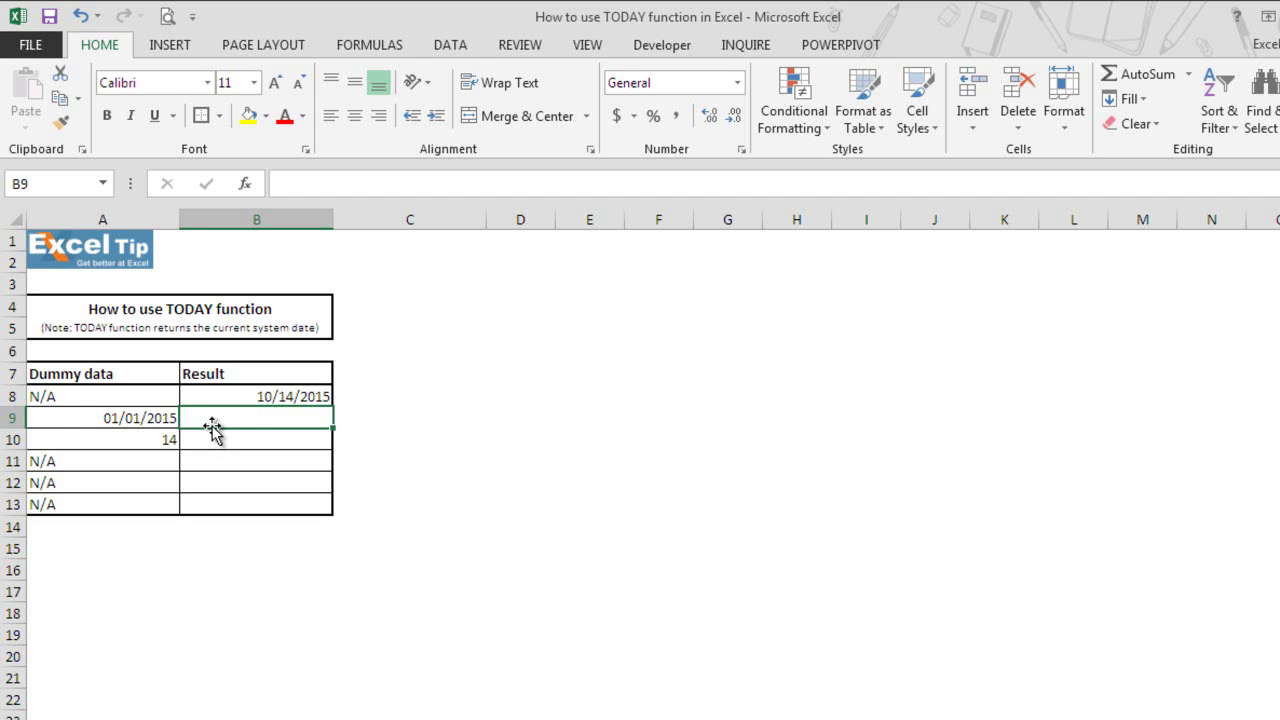
Enter =TODAY()-A9 in B9 to subtract the 01/01/2015 date from today.
text(=today)
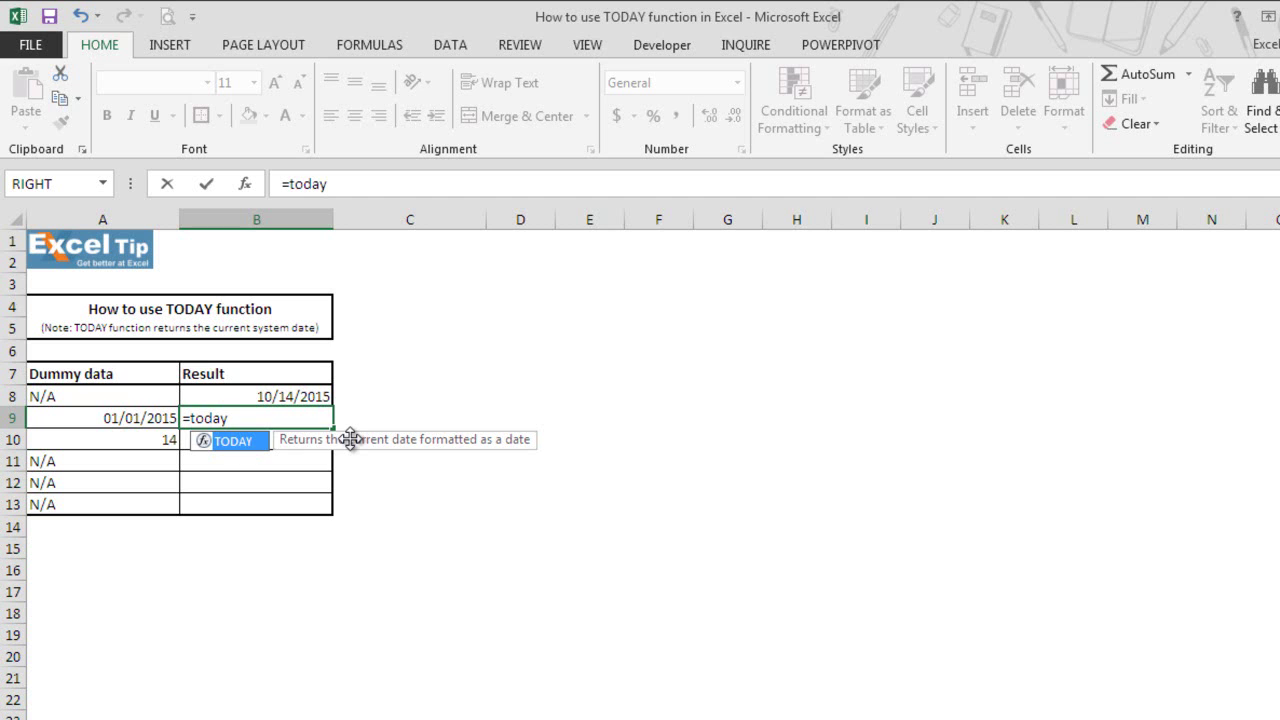
key(Tab)
text())
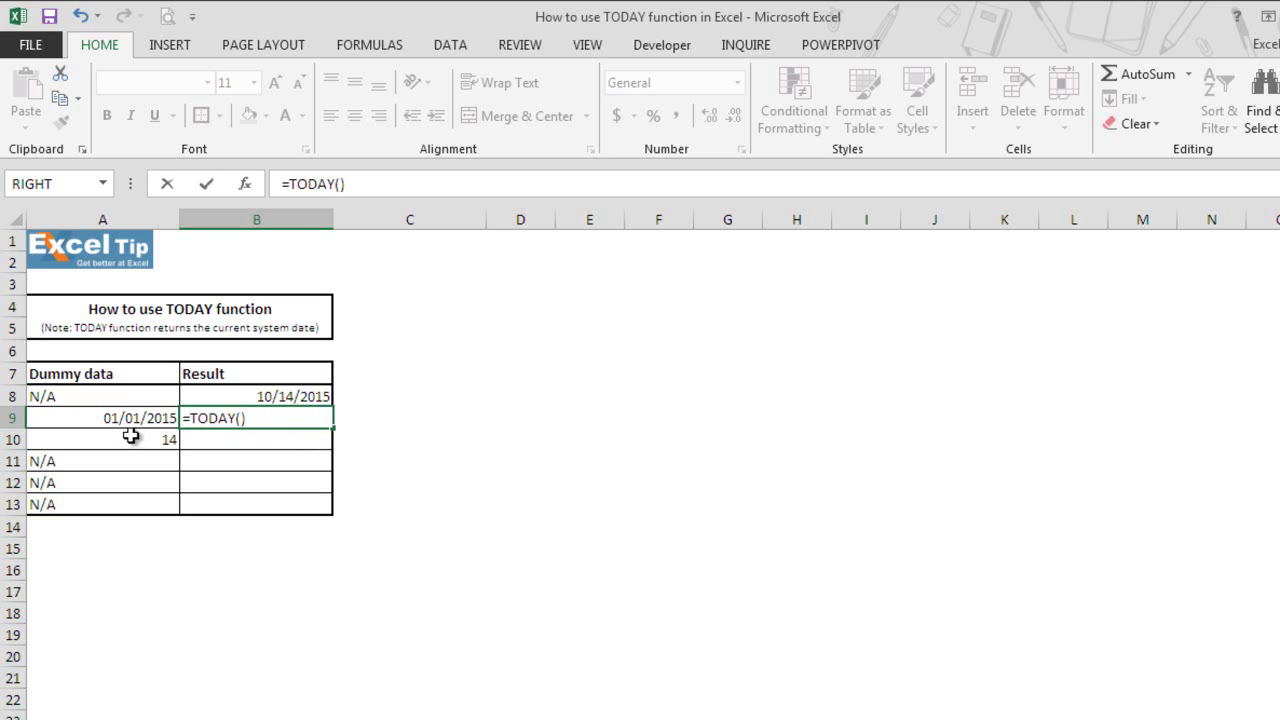
text(-)
click(141, 423)
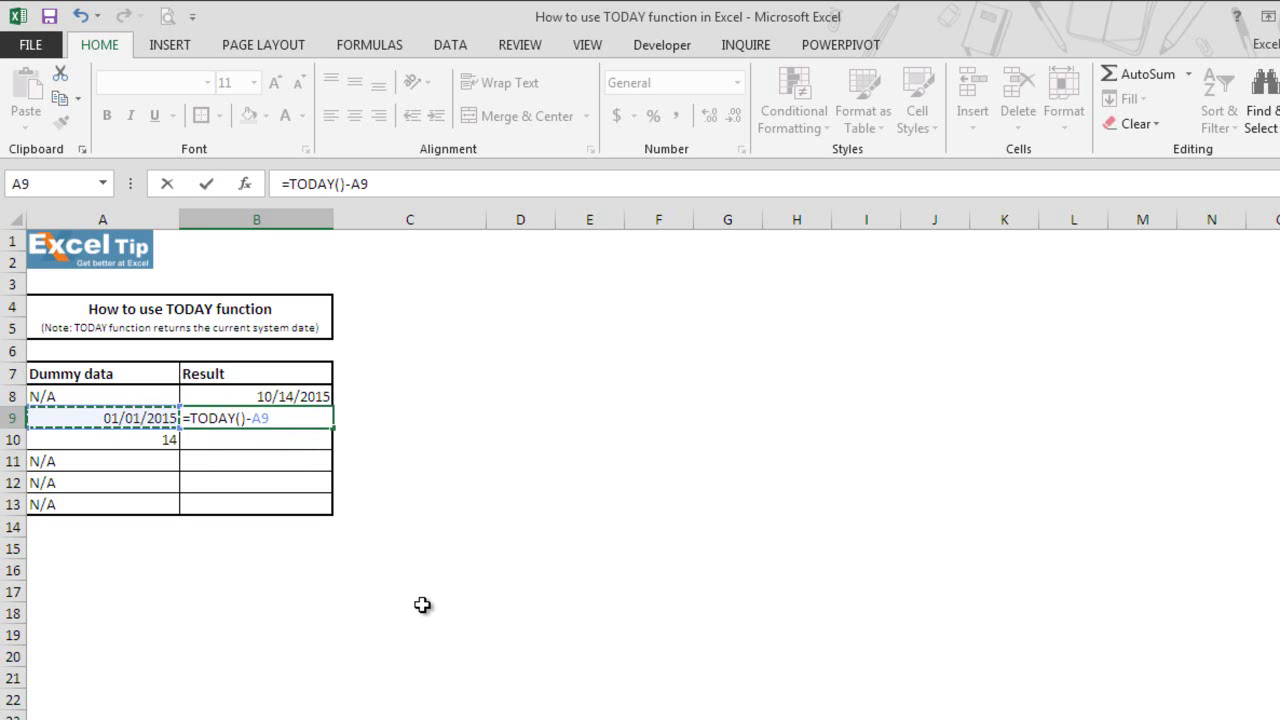
key(Return)
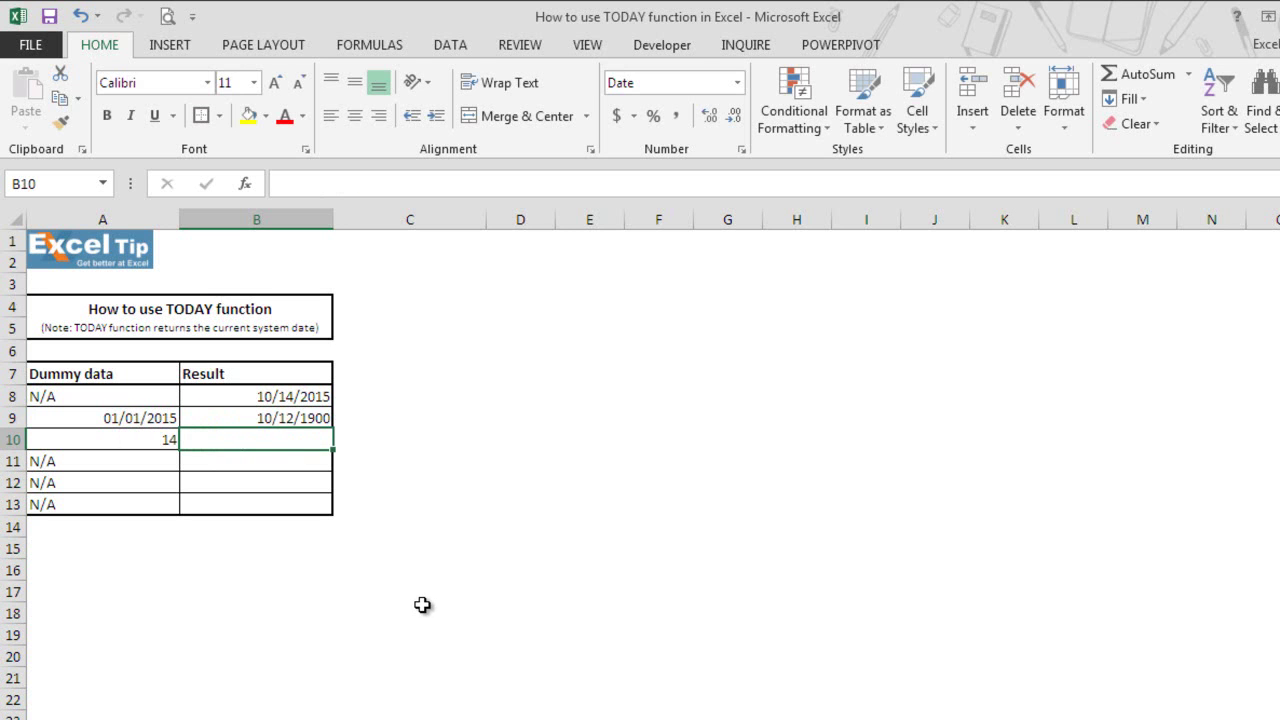
click(331, 419)
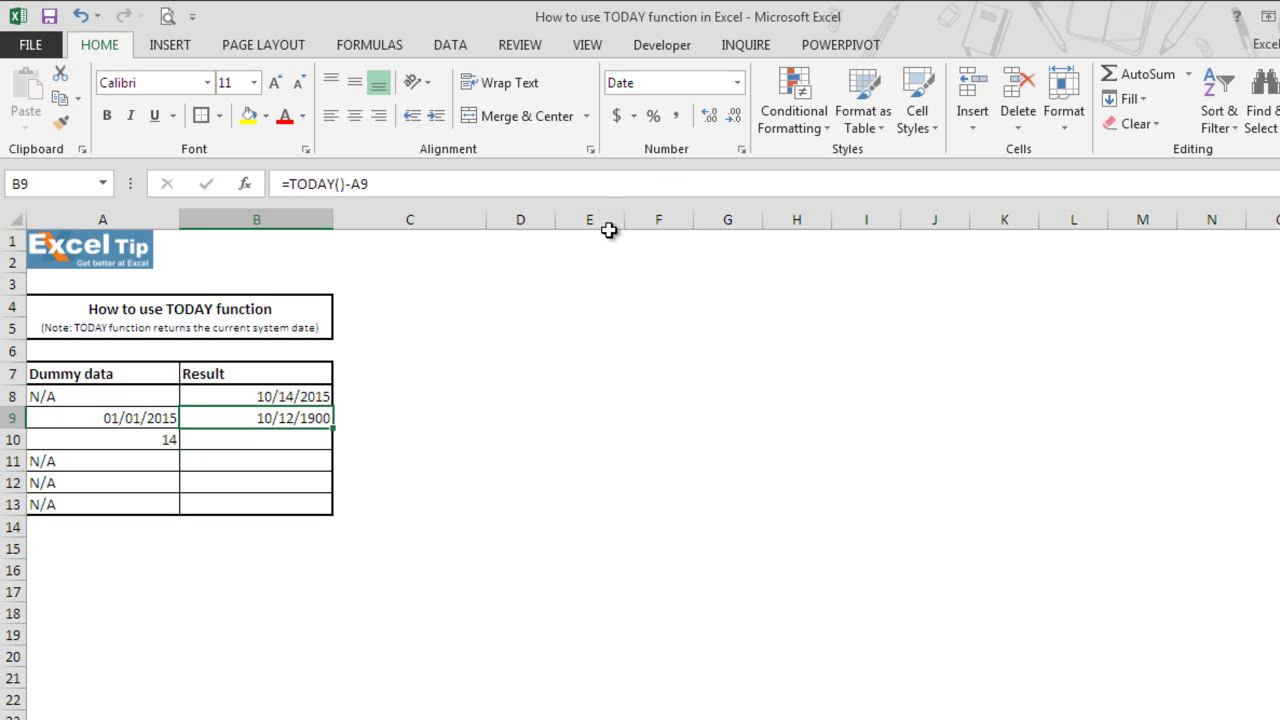
Apply the General number format to B9 so it shows 286 elapsed days.
click(737, 86)
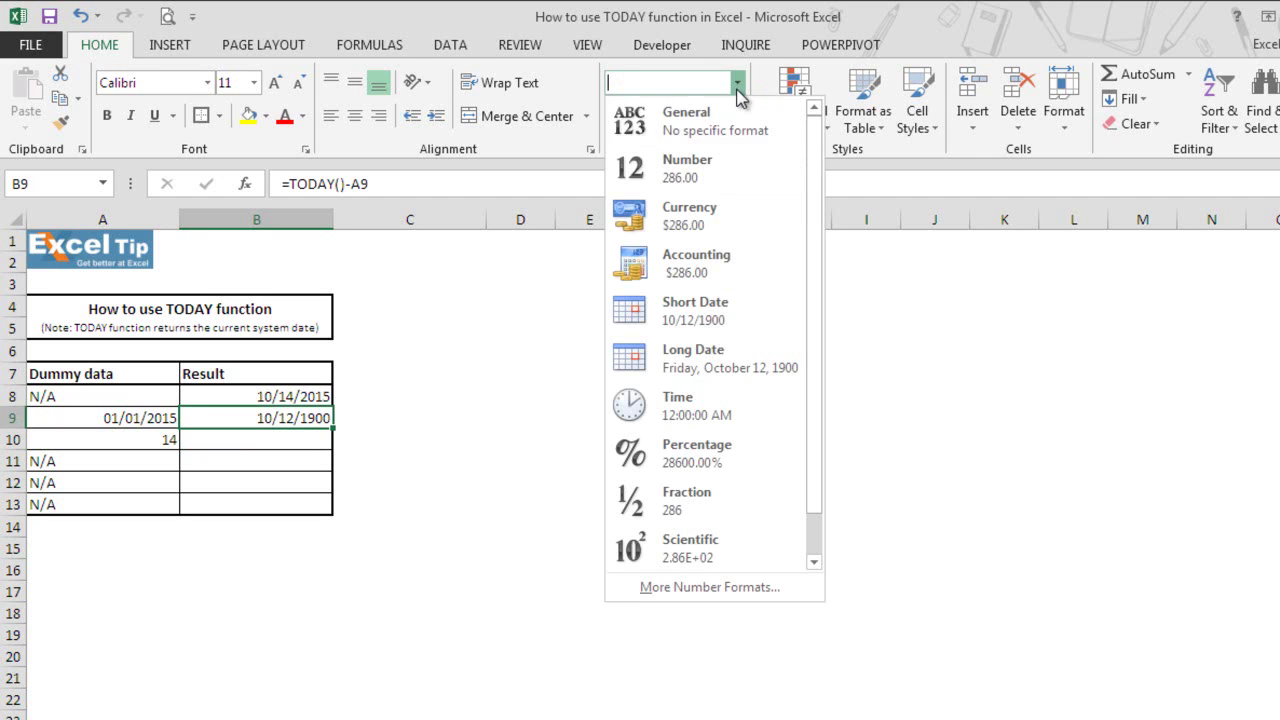
click(712, 141)
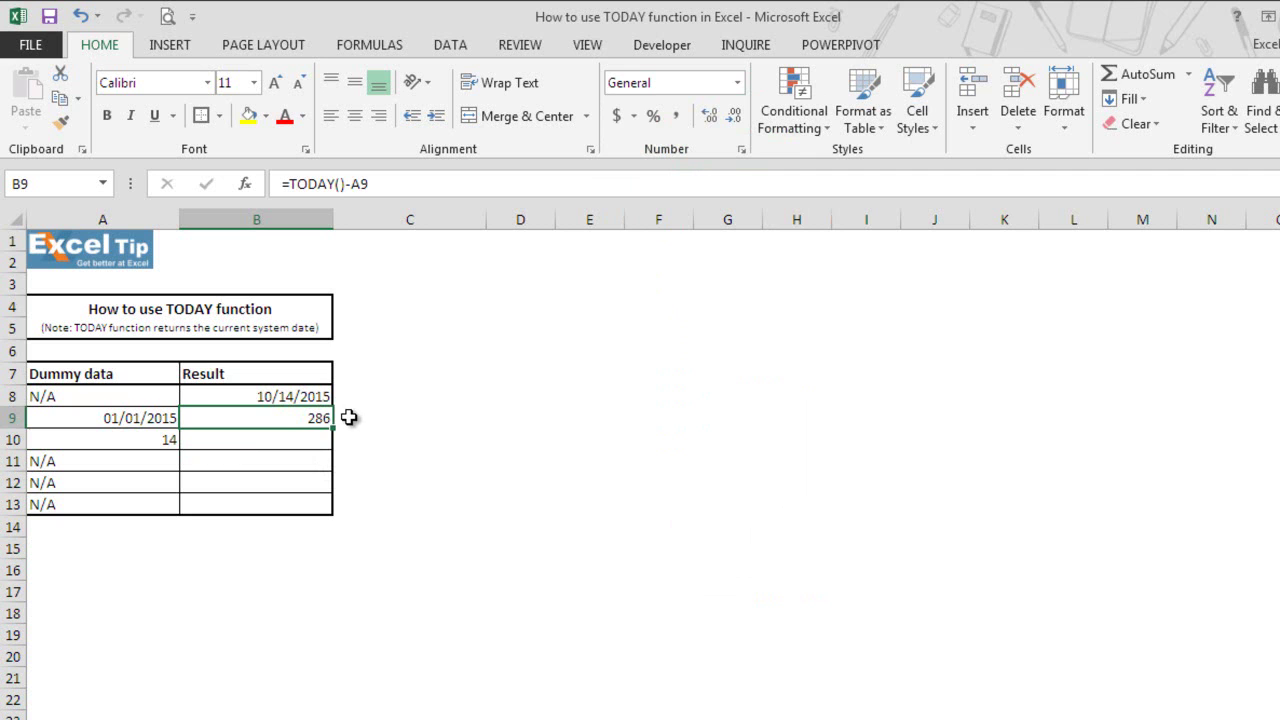
click(309, 439)
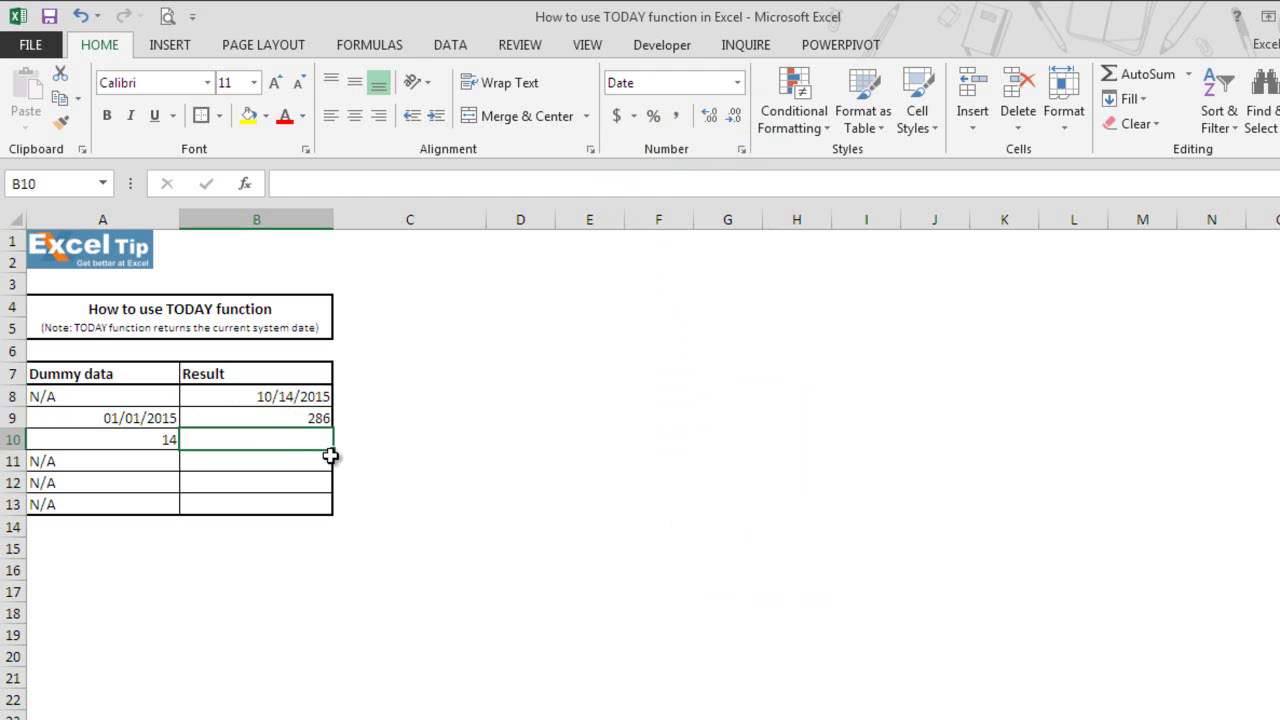
Enter =TODAY()+A10 in B10 so it shows 10/28/2015, today plus 14 days.
text(=today)
key(Tab)
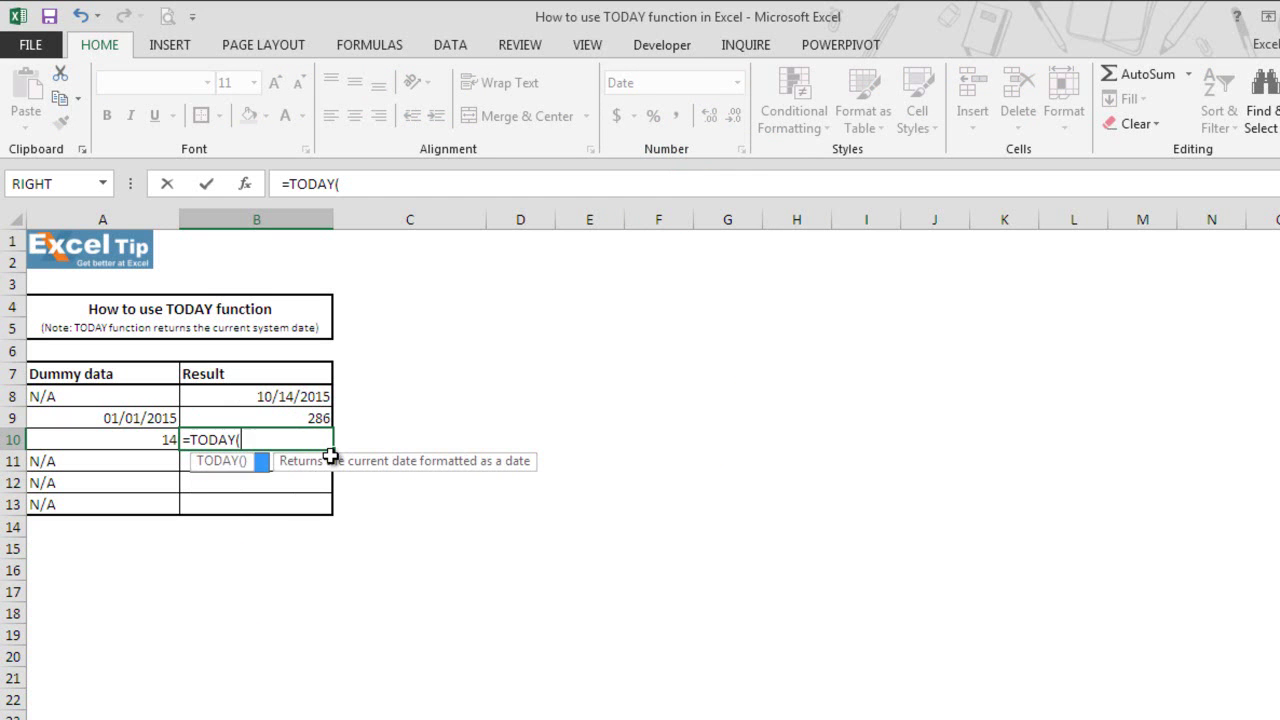
text())
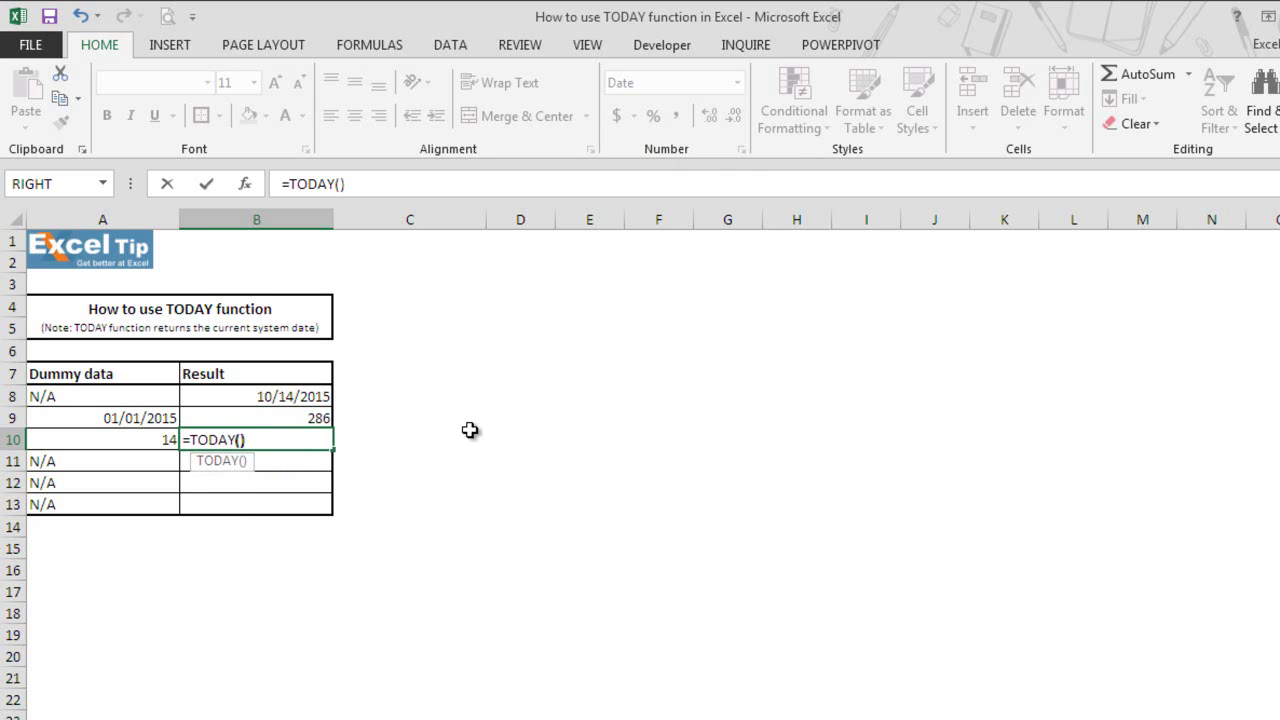
text(+)
click(160, 440)
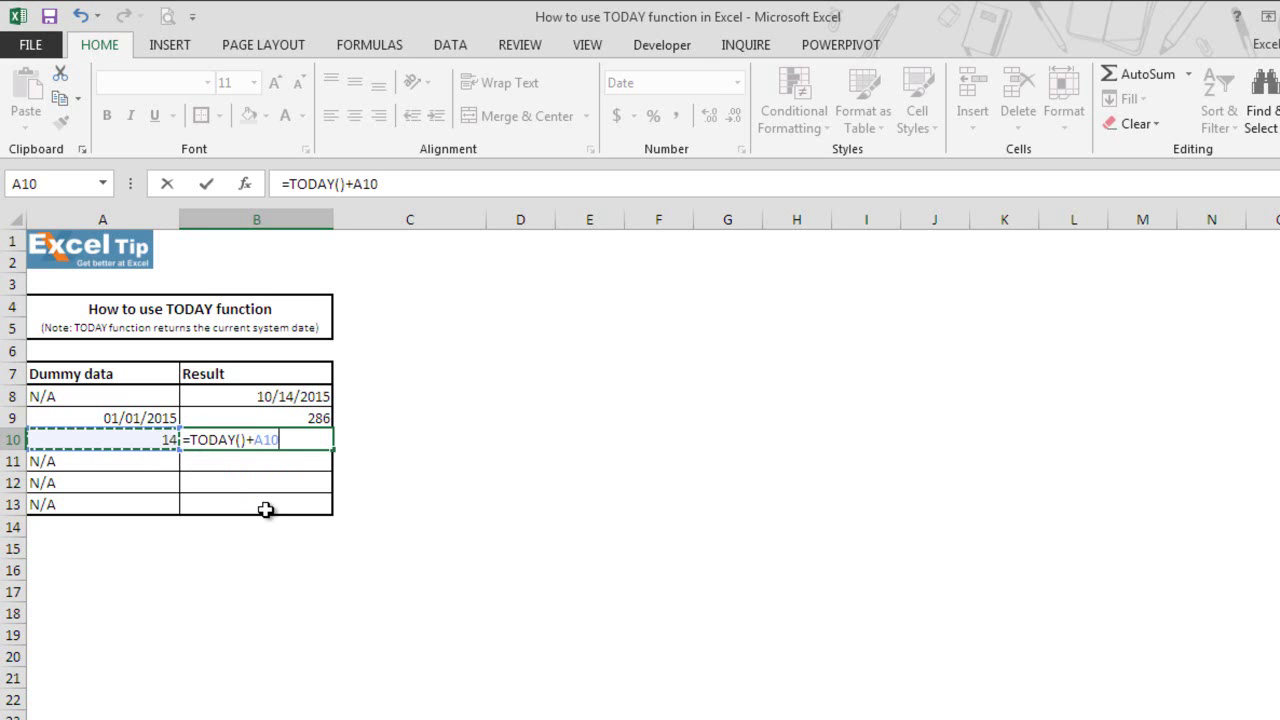
key(Return)
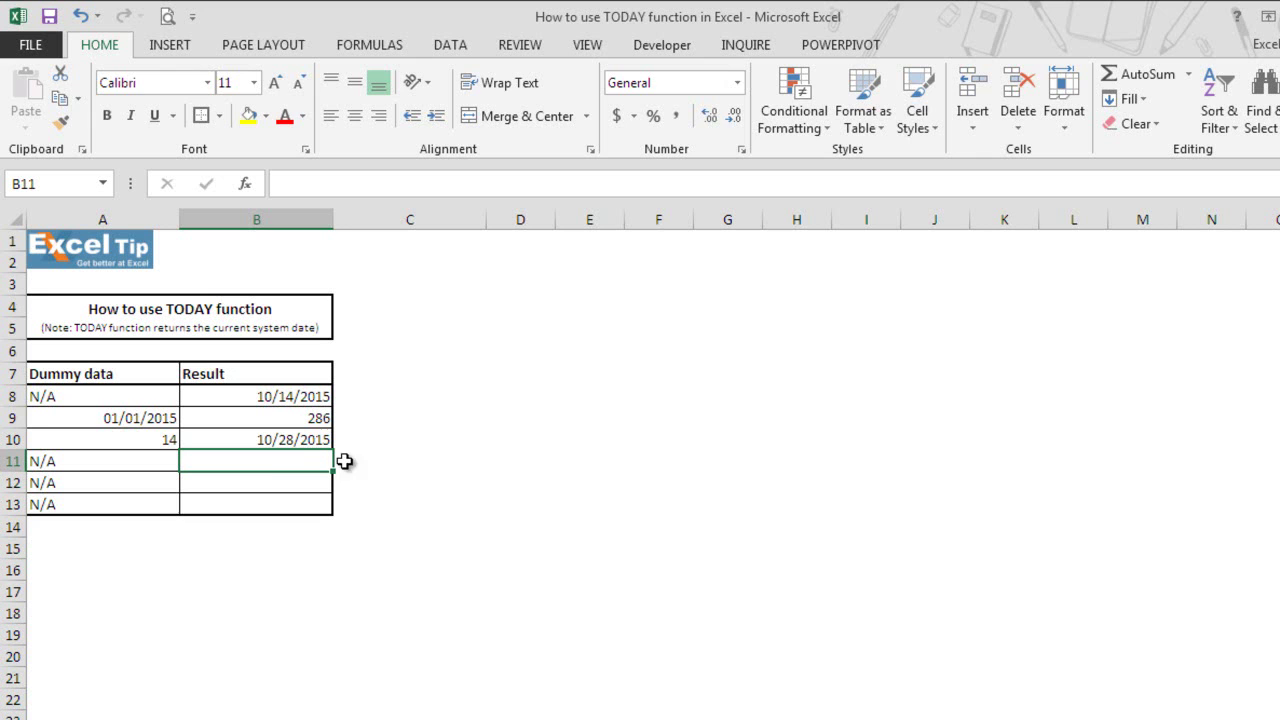
Enter =TODAY() in B11.
text(=today)
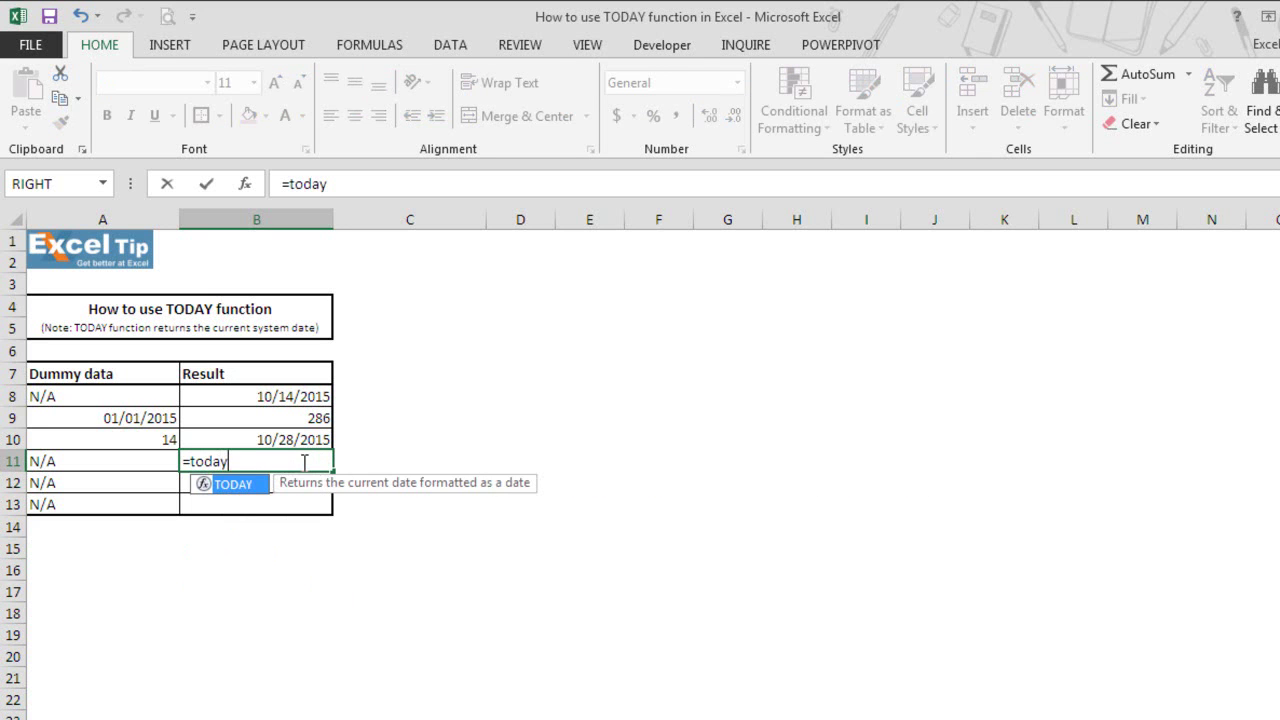
key(Tab)
text())
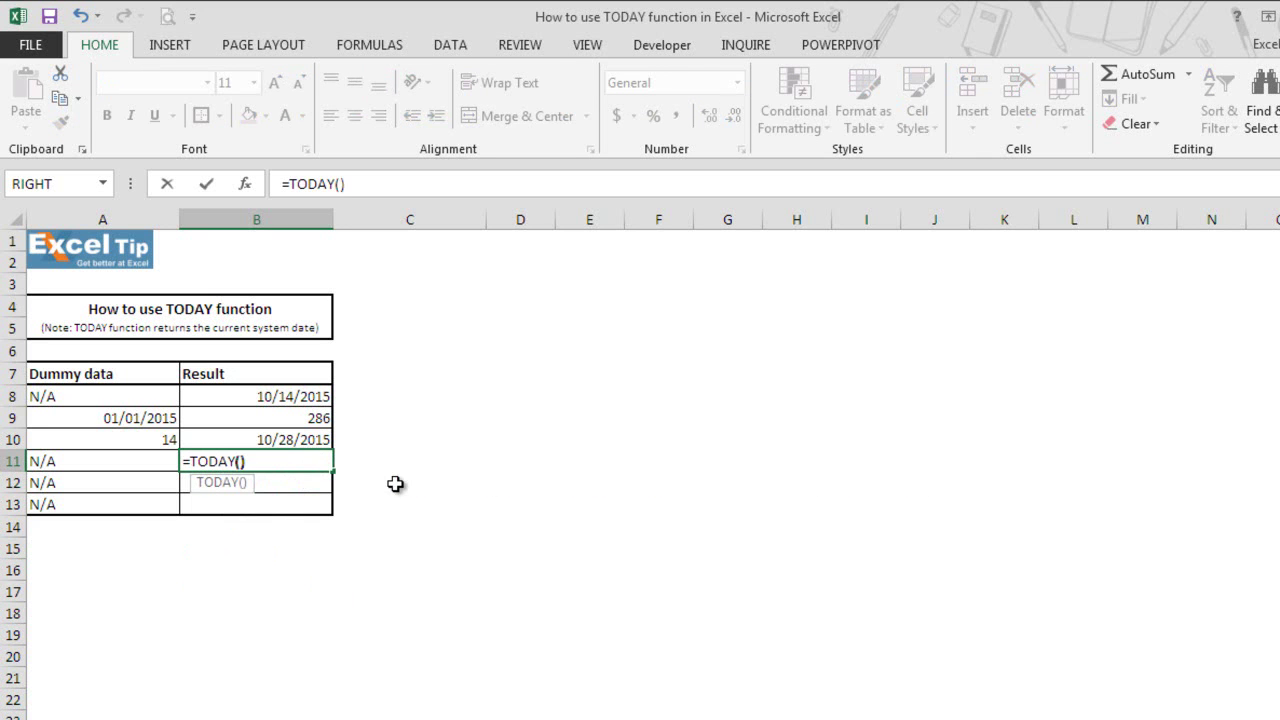
key(Return)
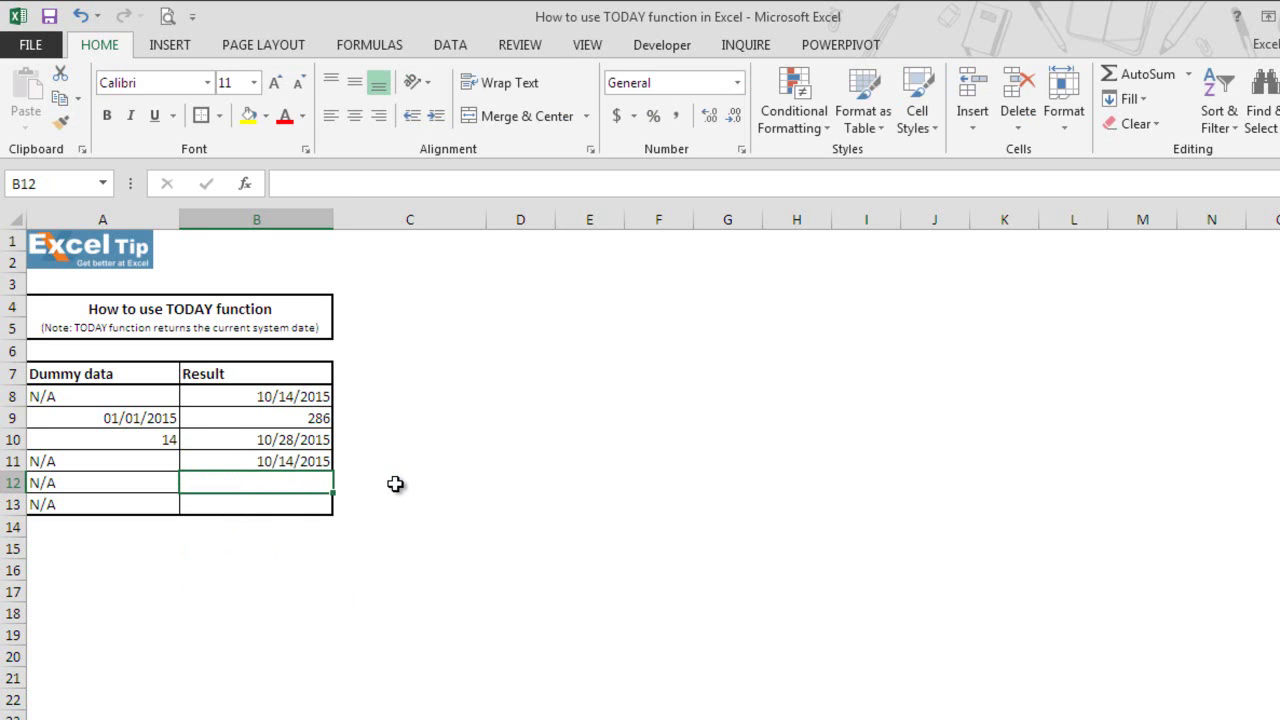
Give B11 the custom number format dd so it shows only the day, 14.
click(320, 462)
right_click(320, 462)
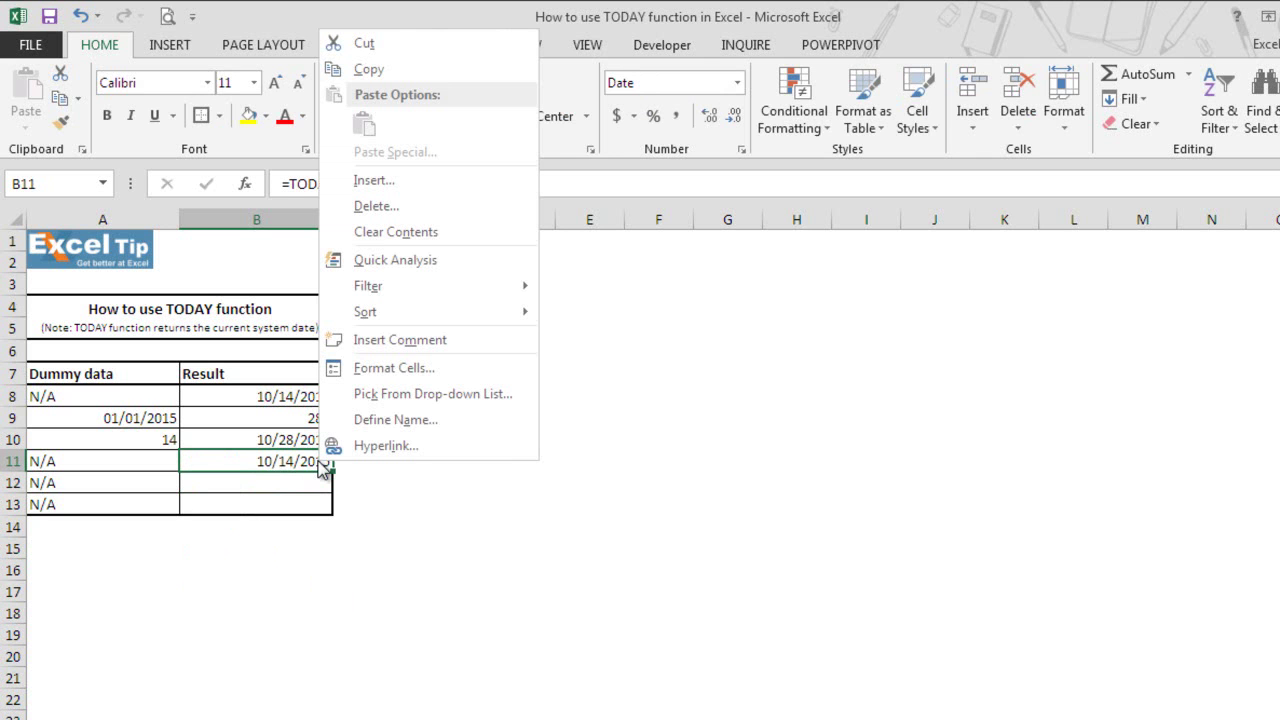
click(405, 370)
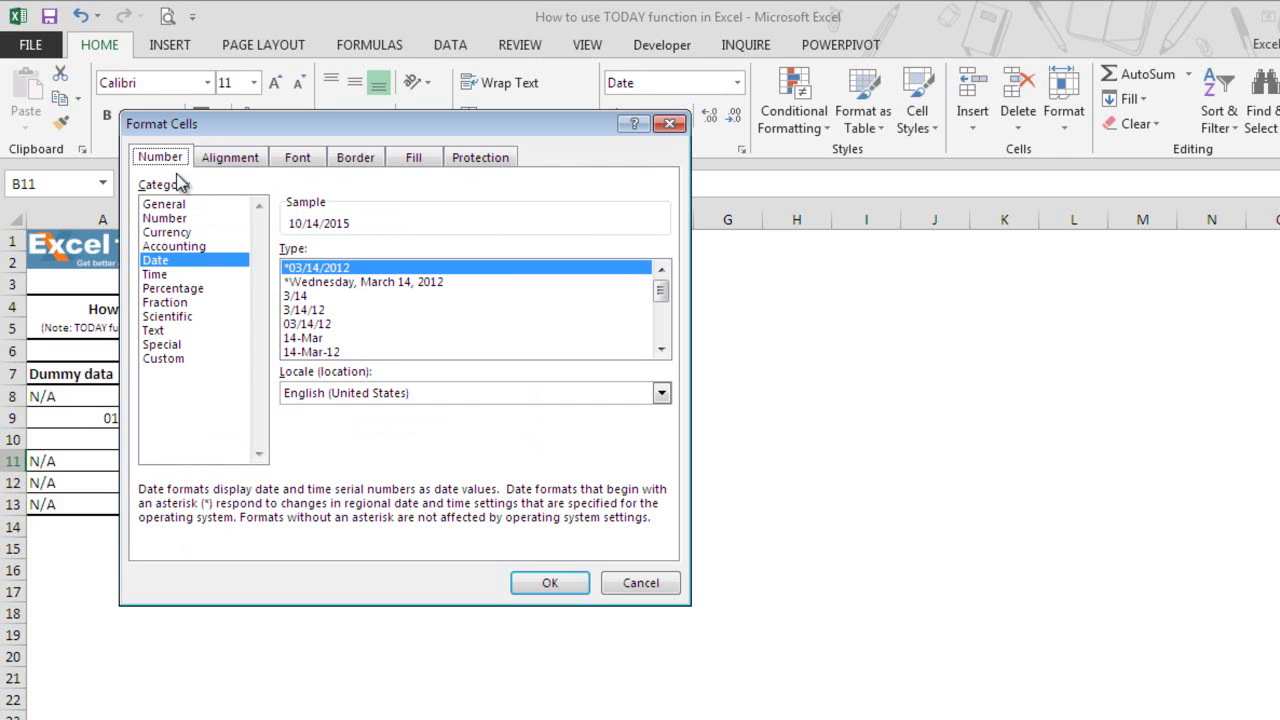
click(172, 359)
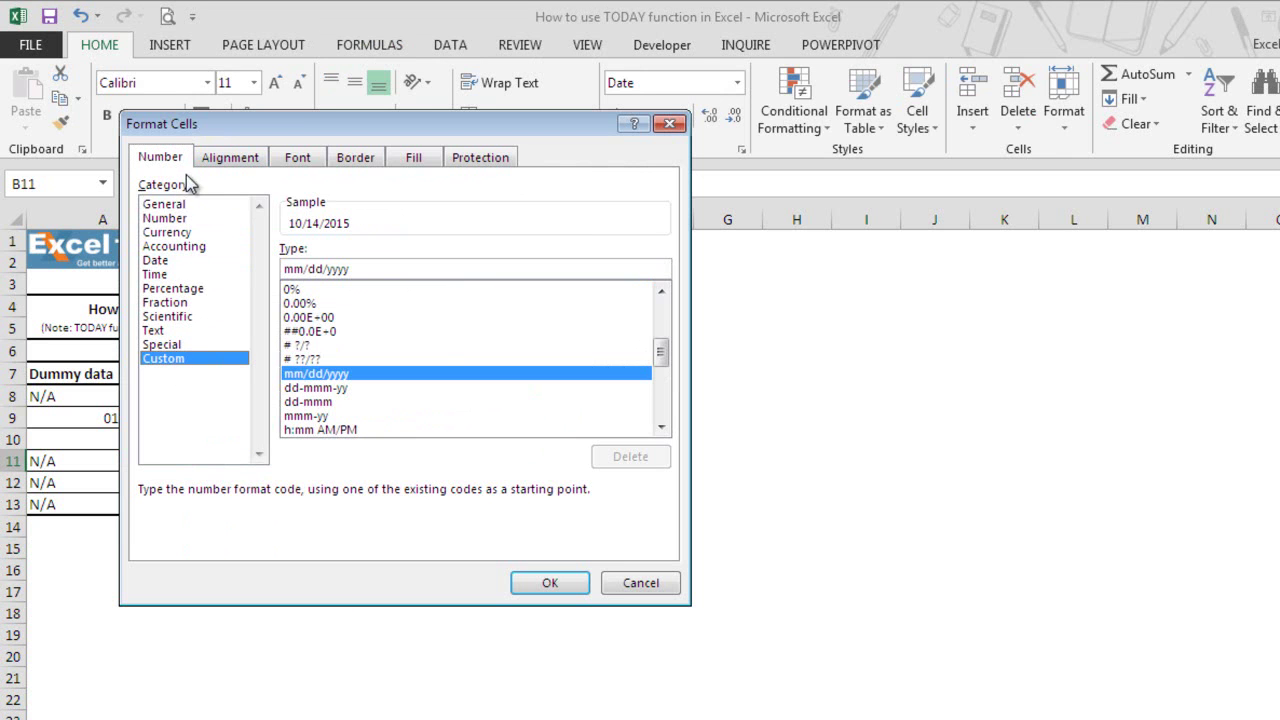
drag(294, 128, 751, 244)
drag(831, 376, 718, 373)
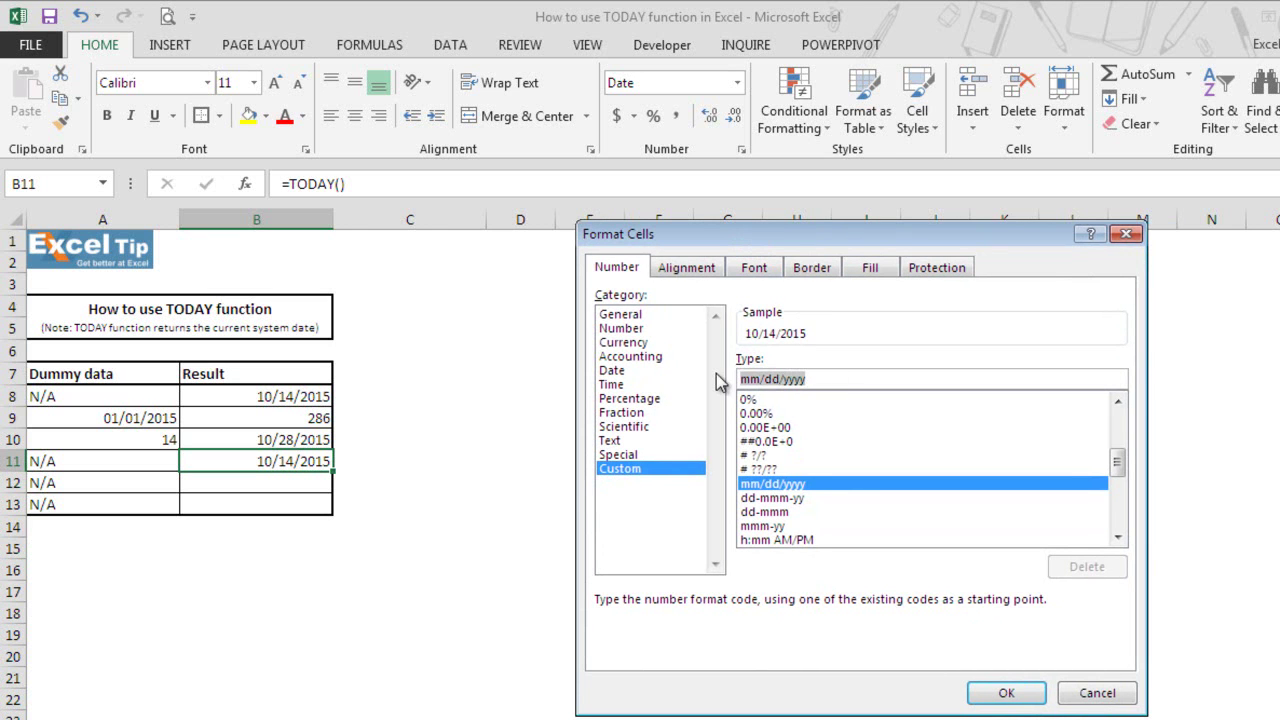
key(BackSpace)
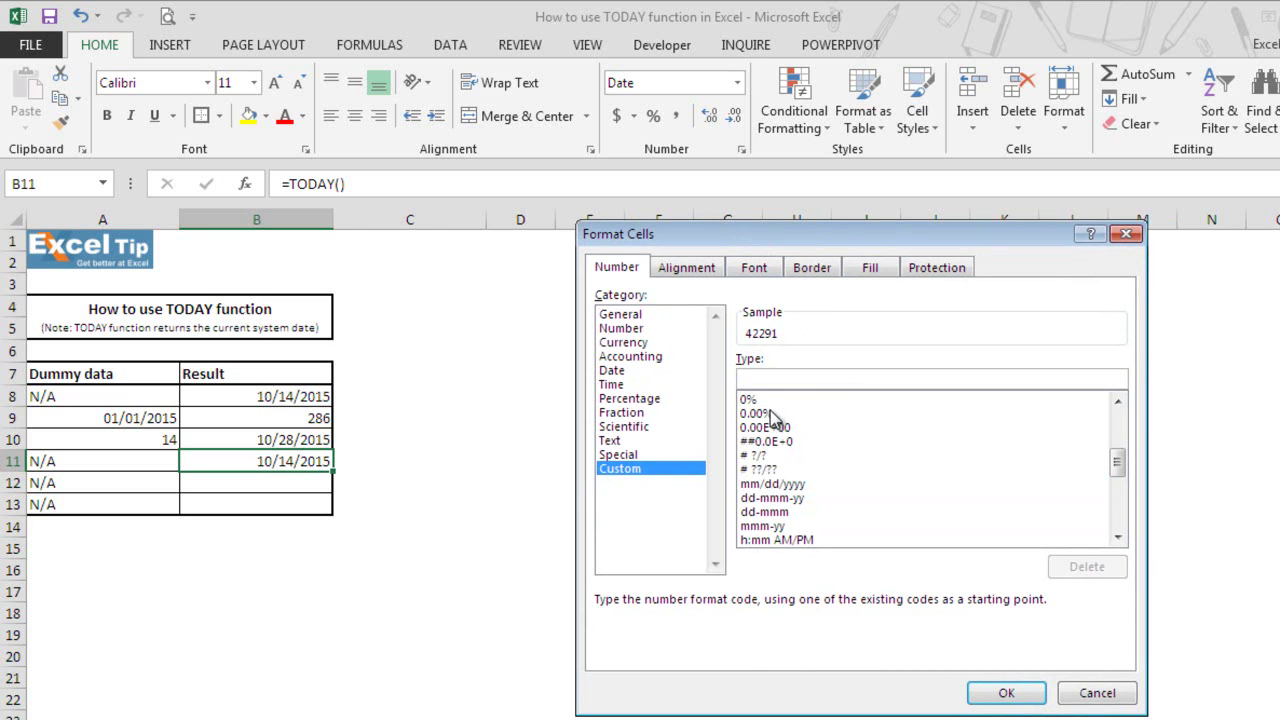
text(dd)
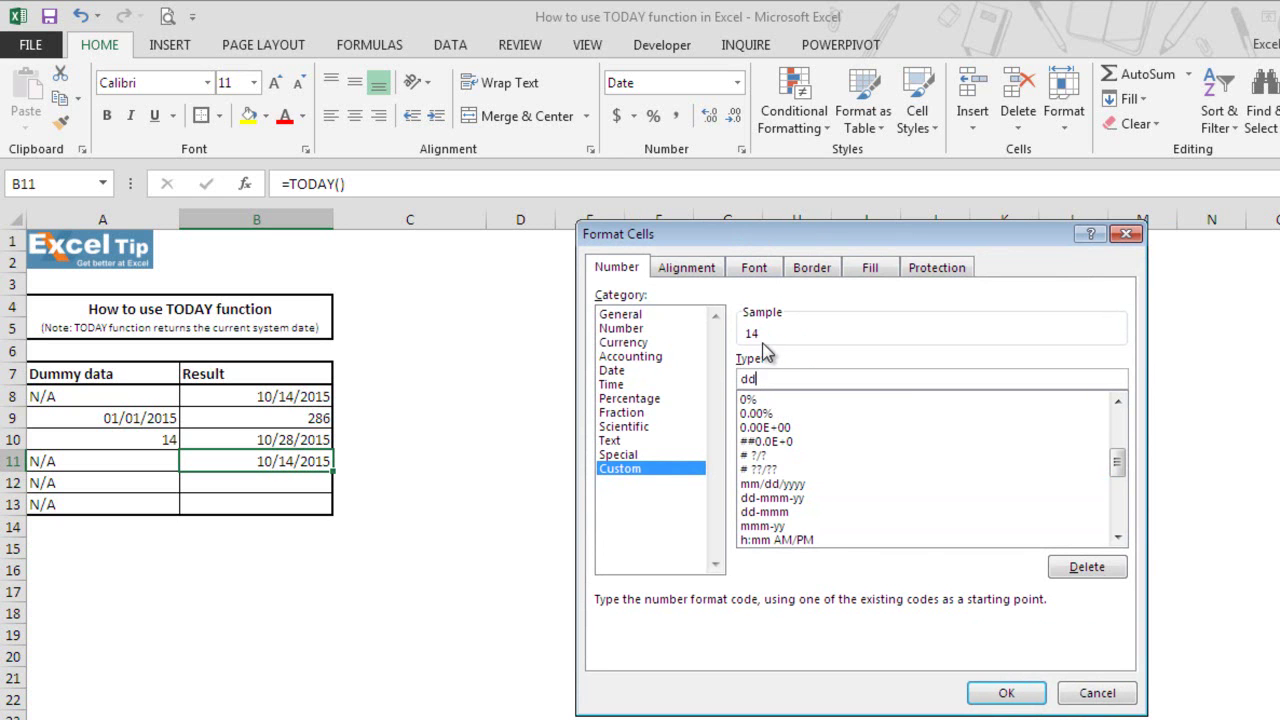
text(d)
key(BackSpace)
click(1008, 695)
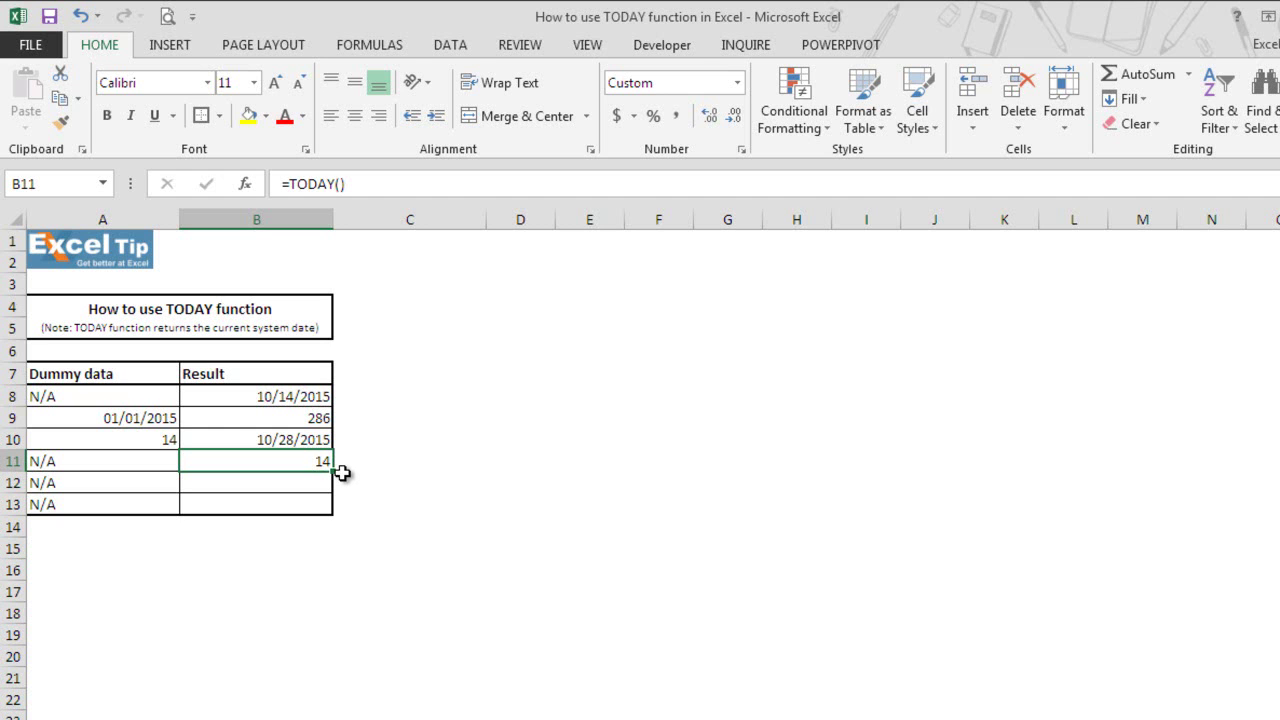
Enter =TODAY() in B12.
click(321, 487)
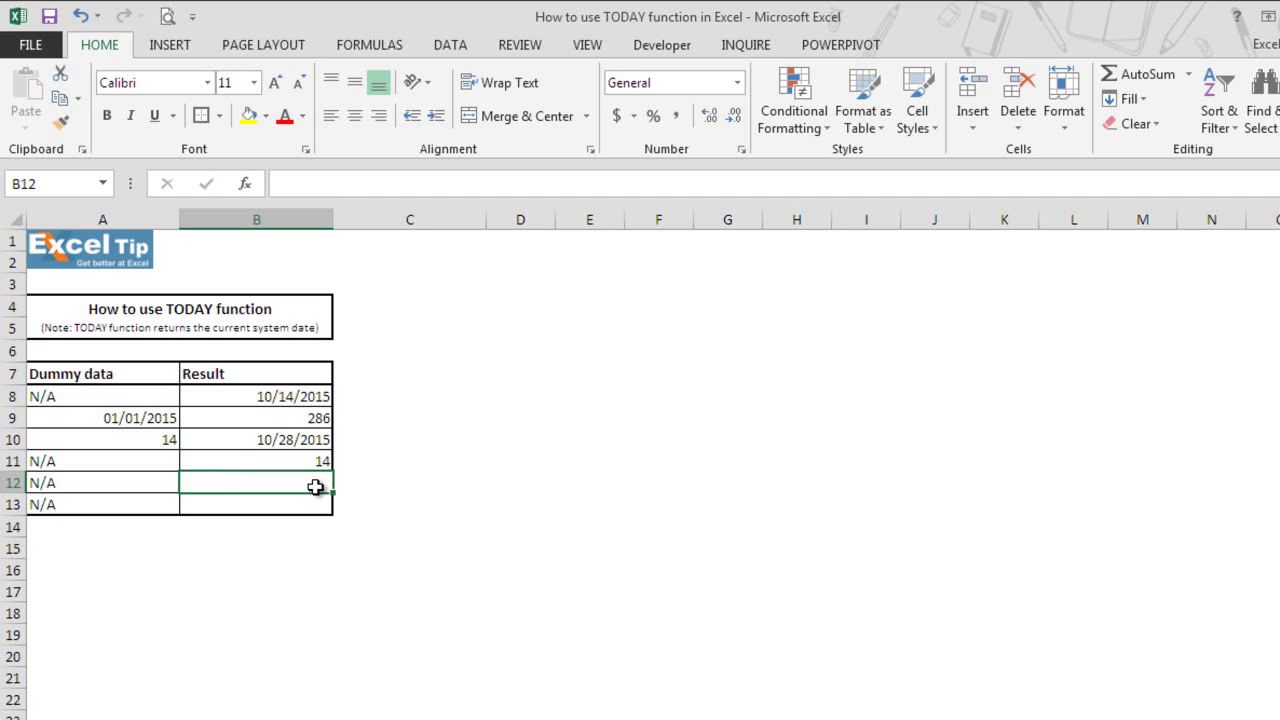
text(=tod)
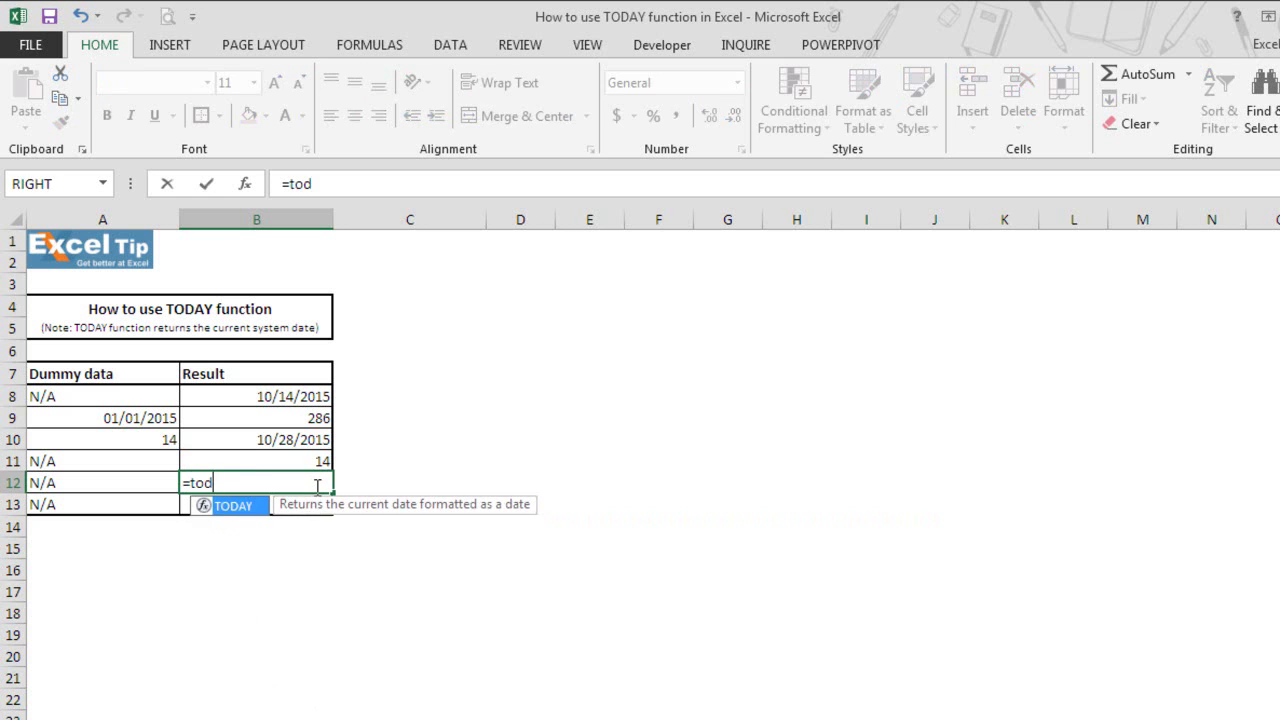
key(Escape)
text(=today)
key(Tab)
text())
key(Return)
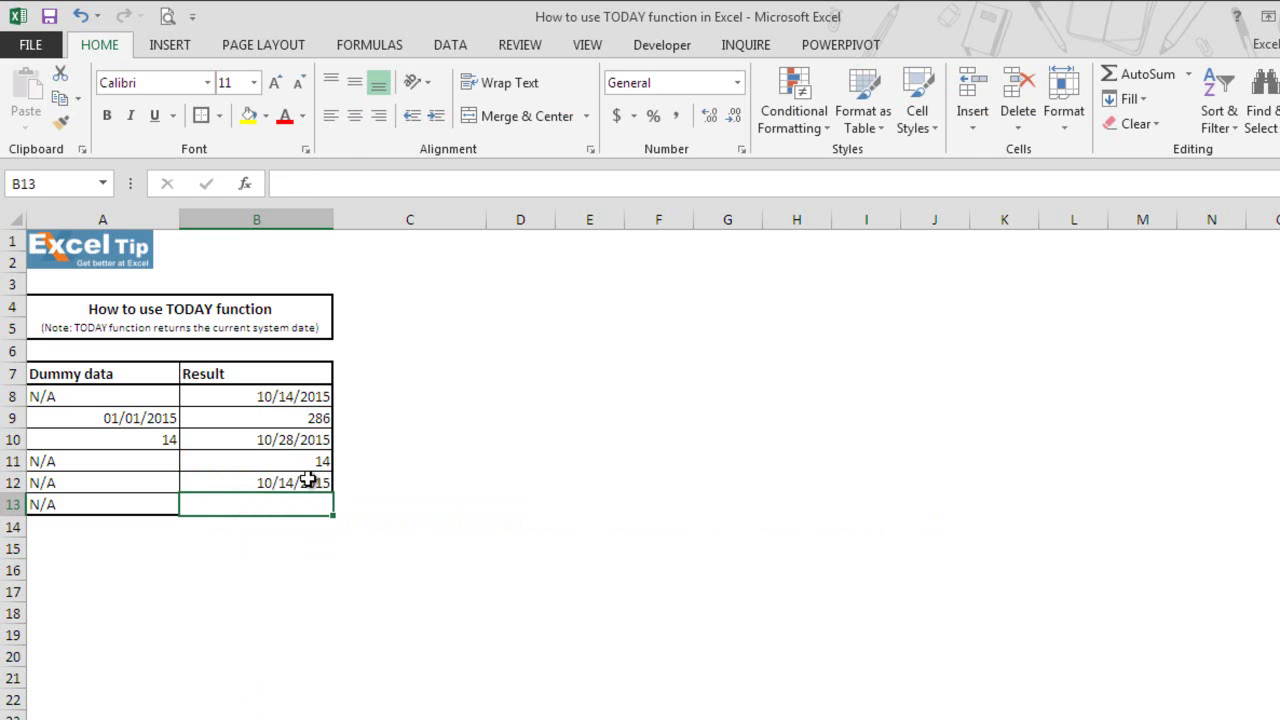
Replace B12's date format with the custom month code m.
click(305, 483)
right_click(305, 487)
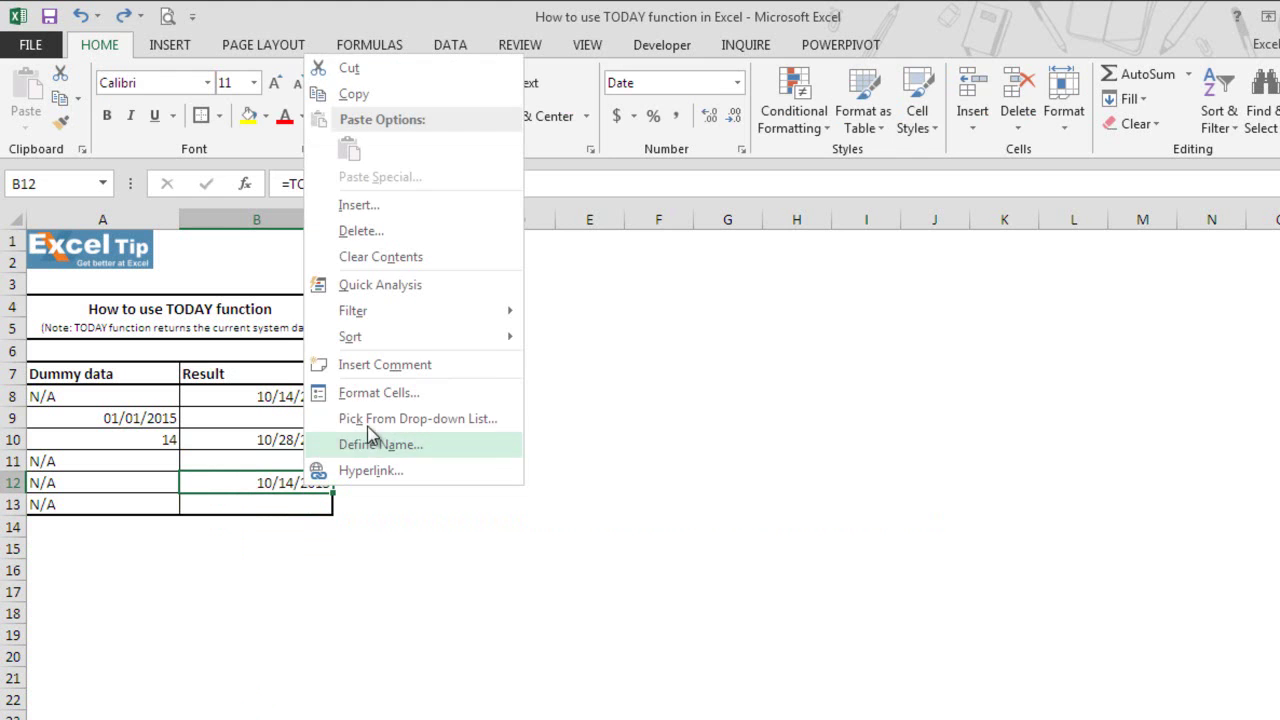
click(424, 396)
drag(497, 162, 829, 179)
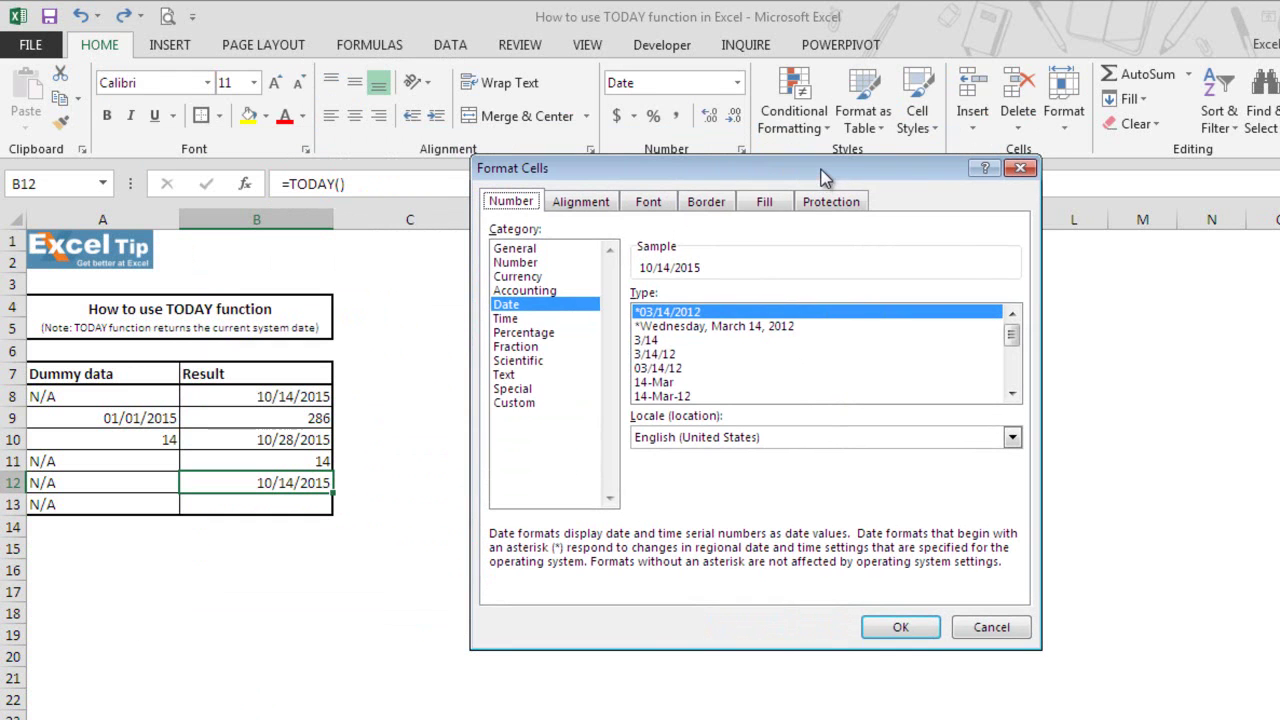
click(535, 403)
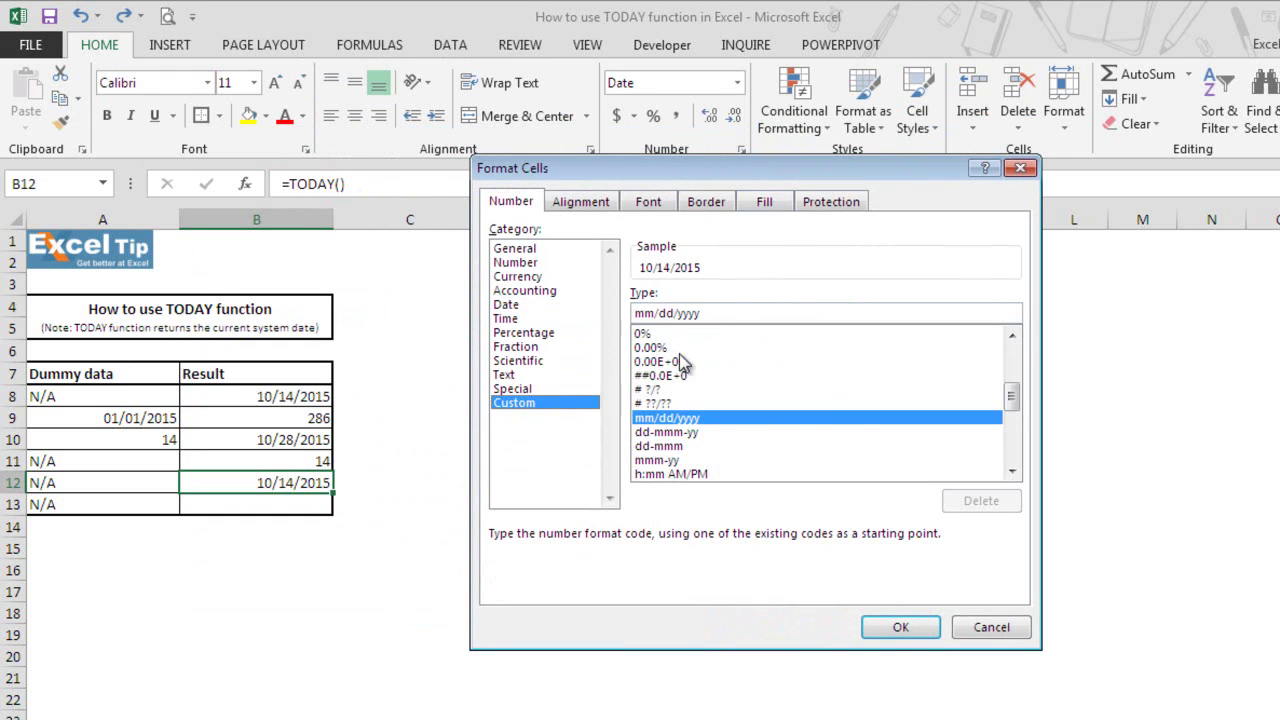
drag(733, 313, 597, 300)
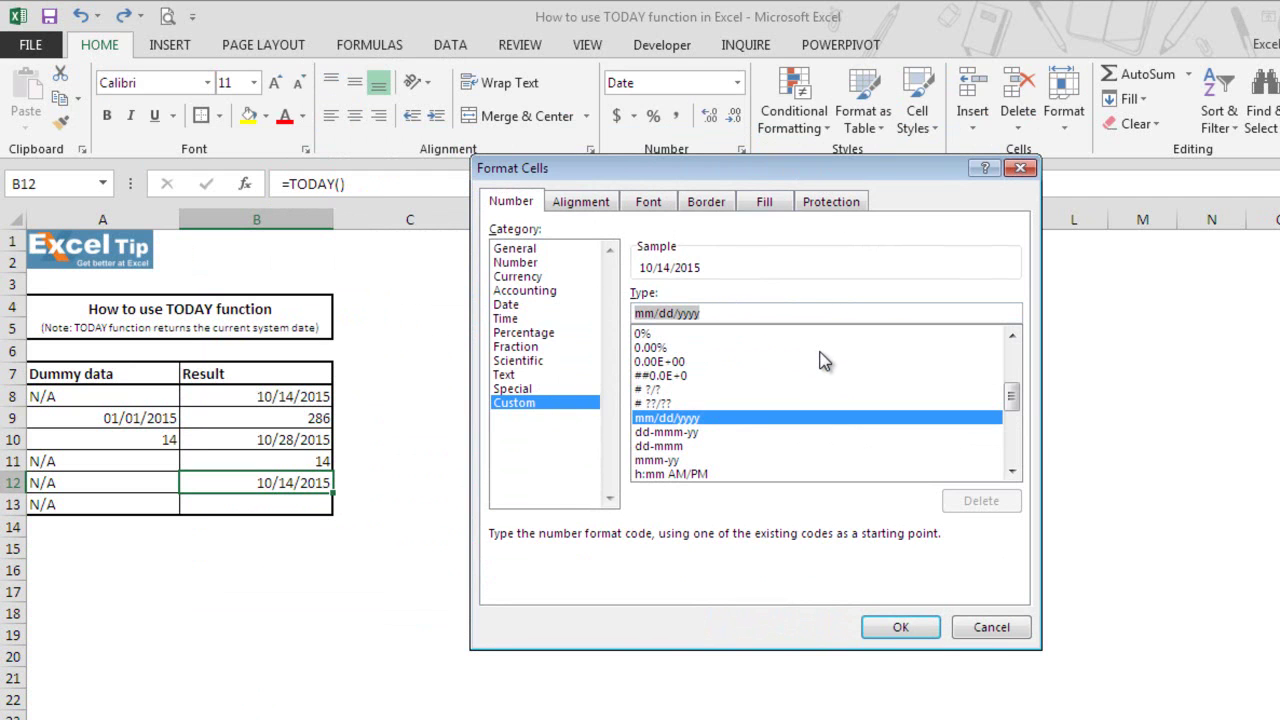
text(mm)
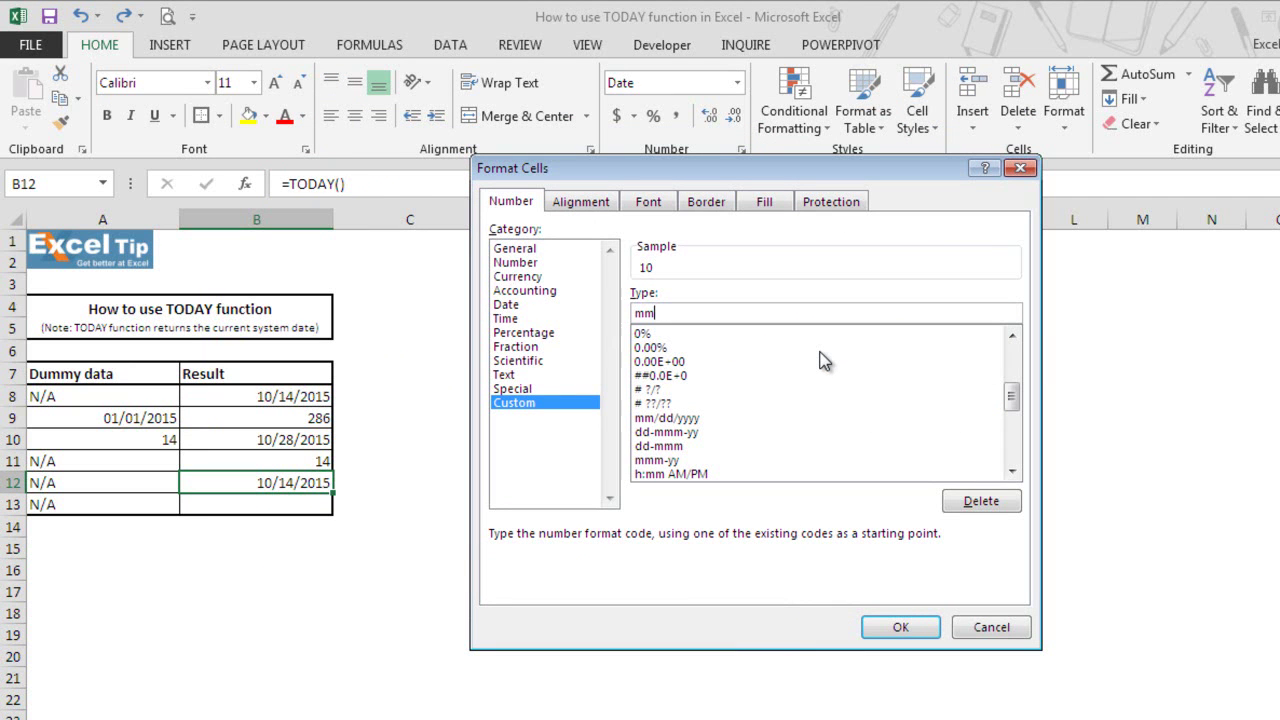
click(903, 628)
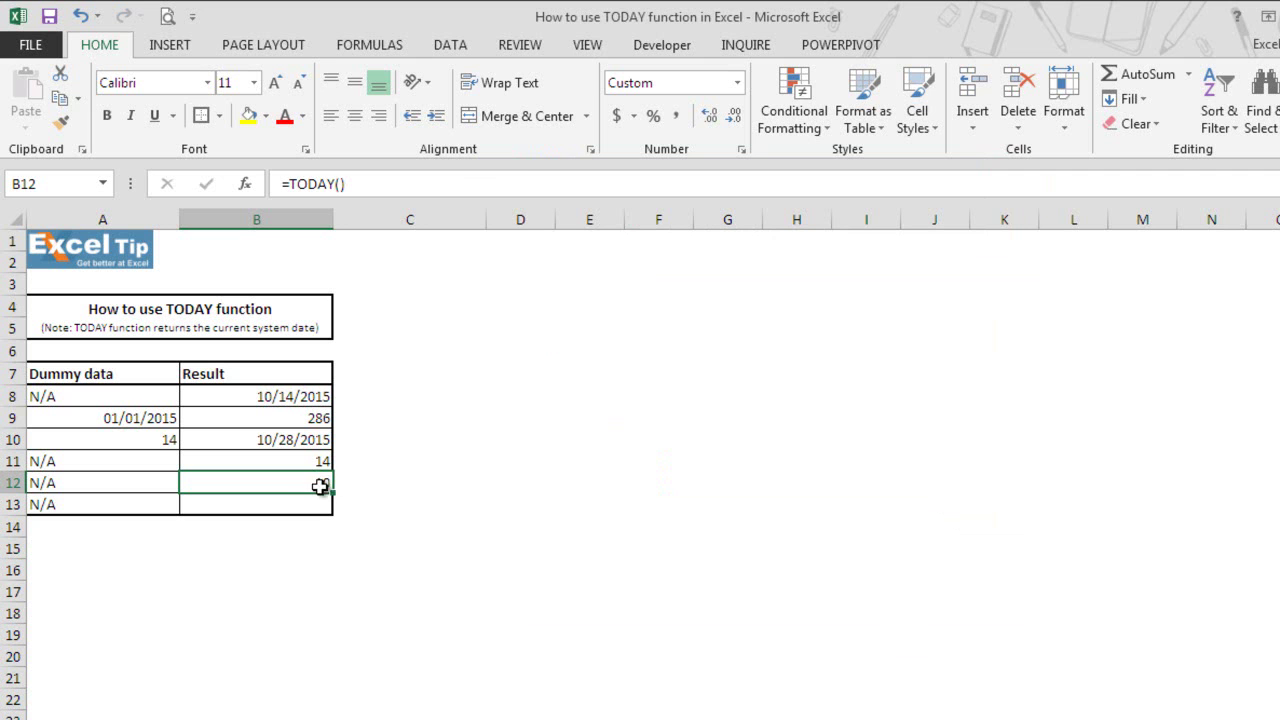
Change B12's custom format to mmm so it displays the month as Oct.
right_click(320, 488)
click(394, 396)
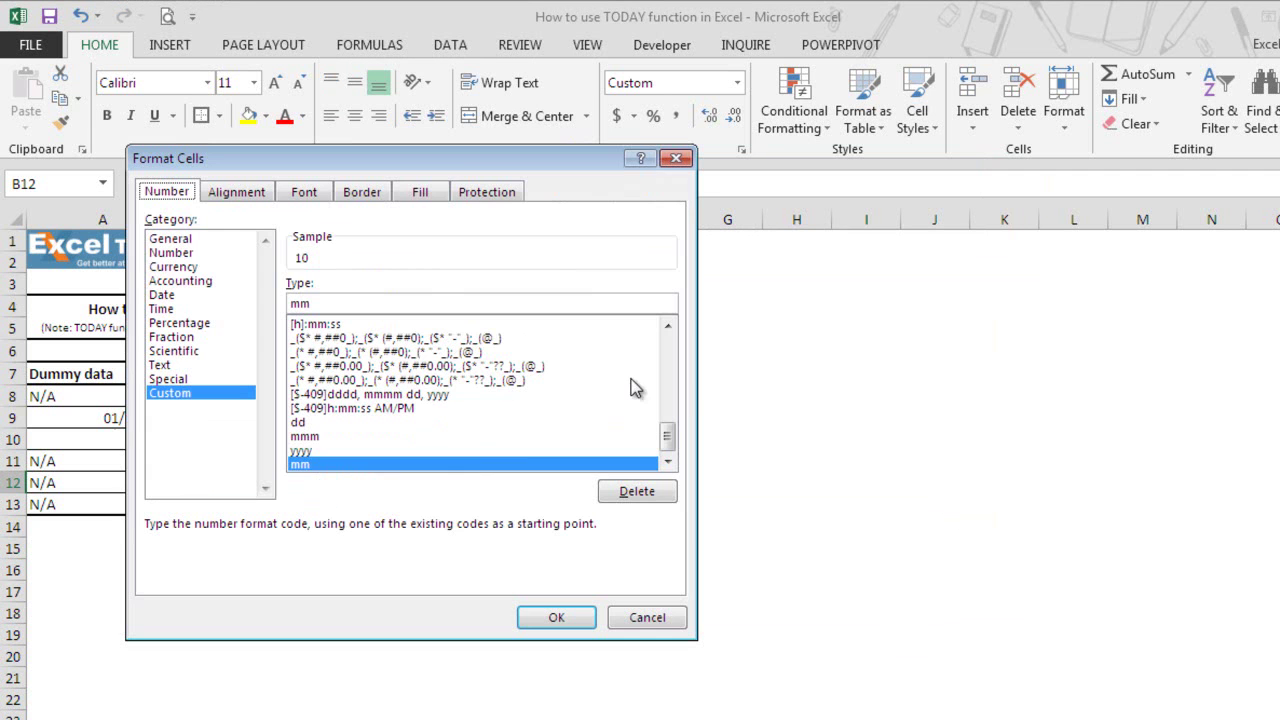
drag(457, 177, 883, 226)
click(795, 360)
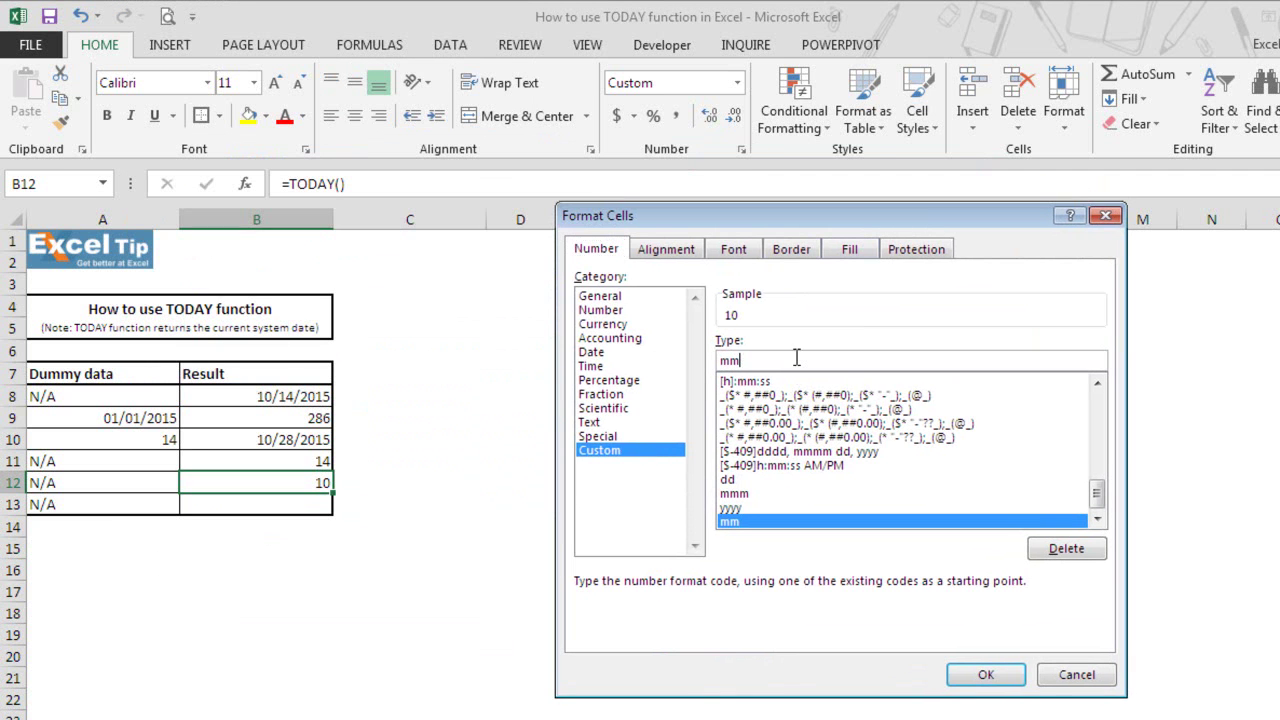
text(m)
click(980, 680)
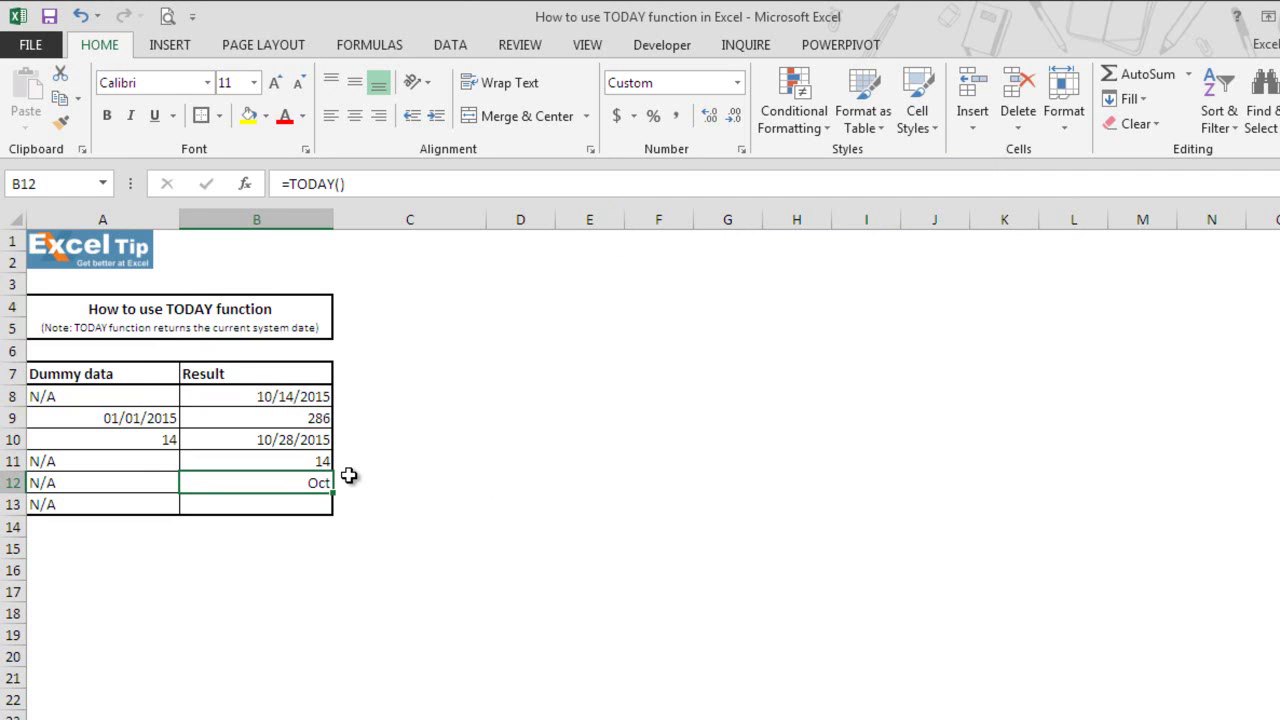
click(299, 512)
Enter =TODAY() in B13.
text(=tod)
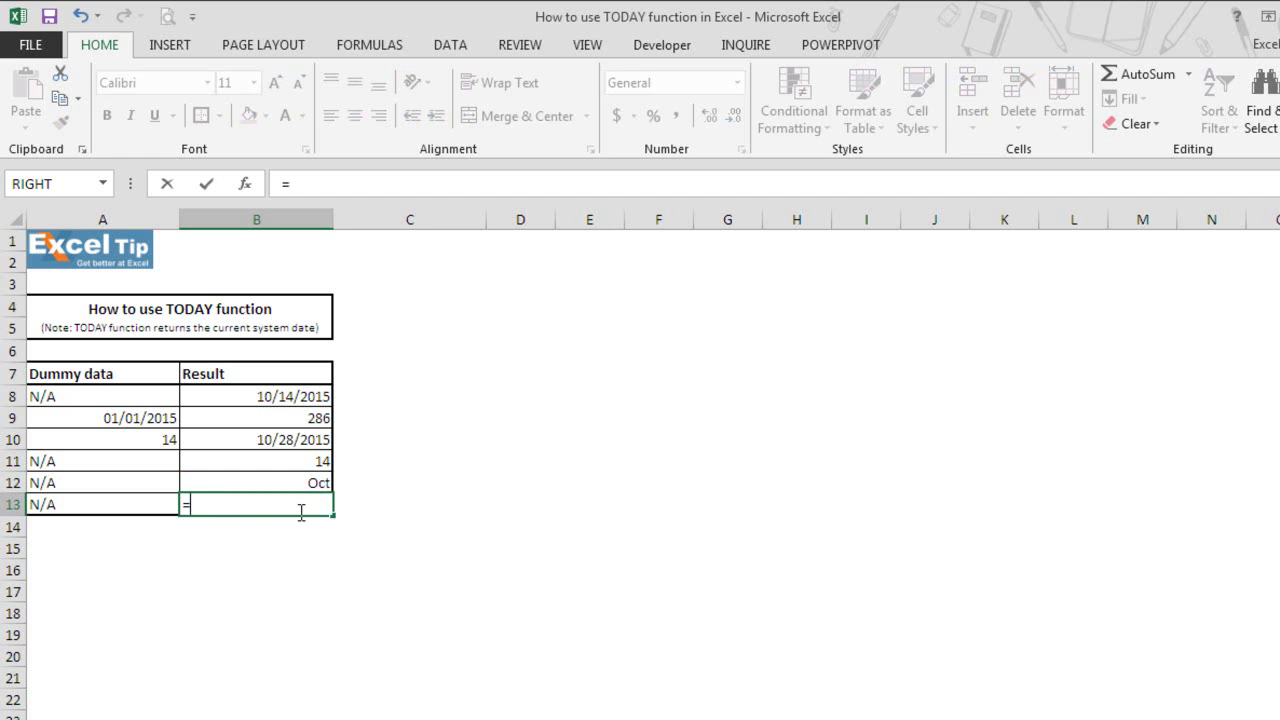
key(Tab)
text())
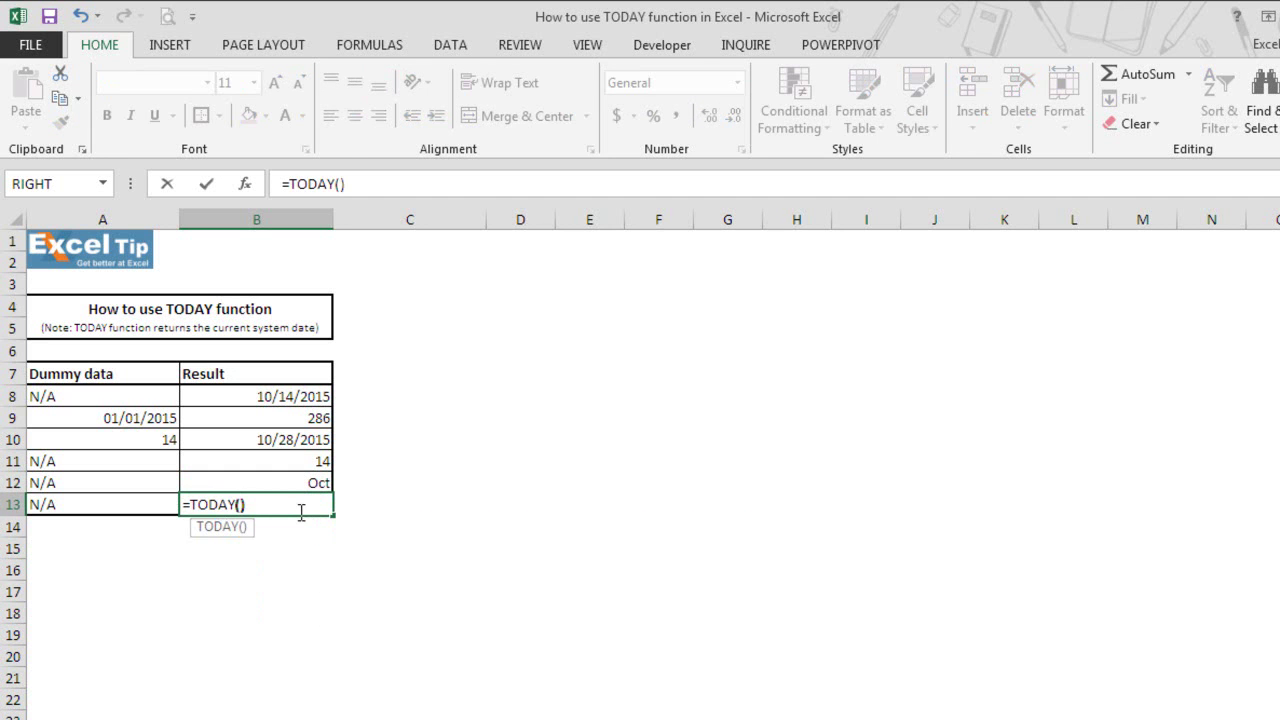
key(Return)
Give B13 the custom number format yyyy so it shows only the year, 2015.
click(302, 505)
right_click(302, 505)
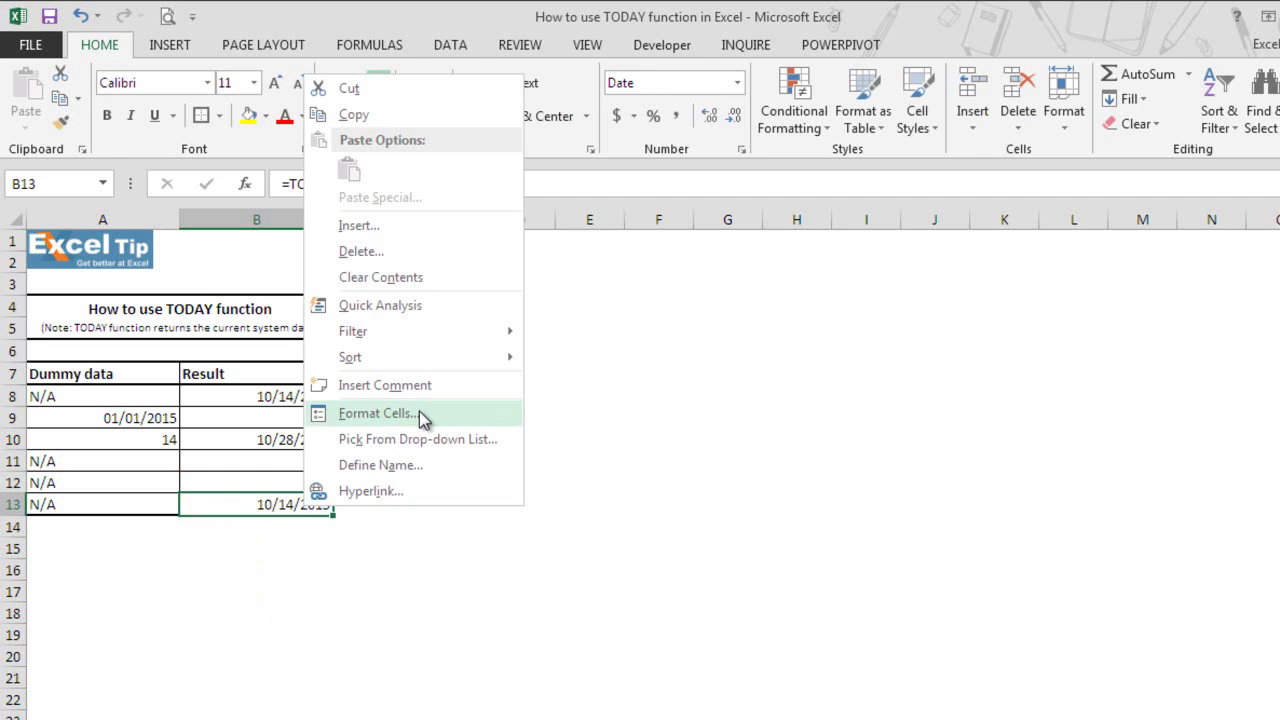
click(420, 409)
drag(387, 162, 811, 183)
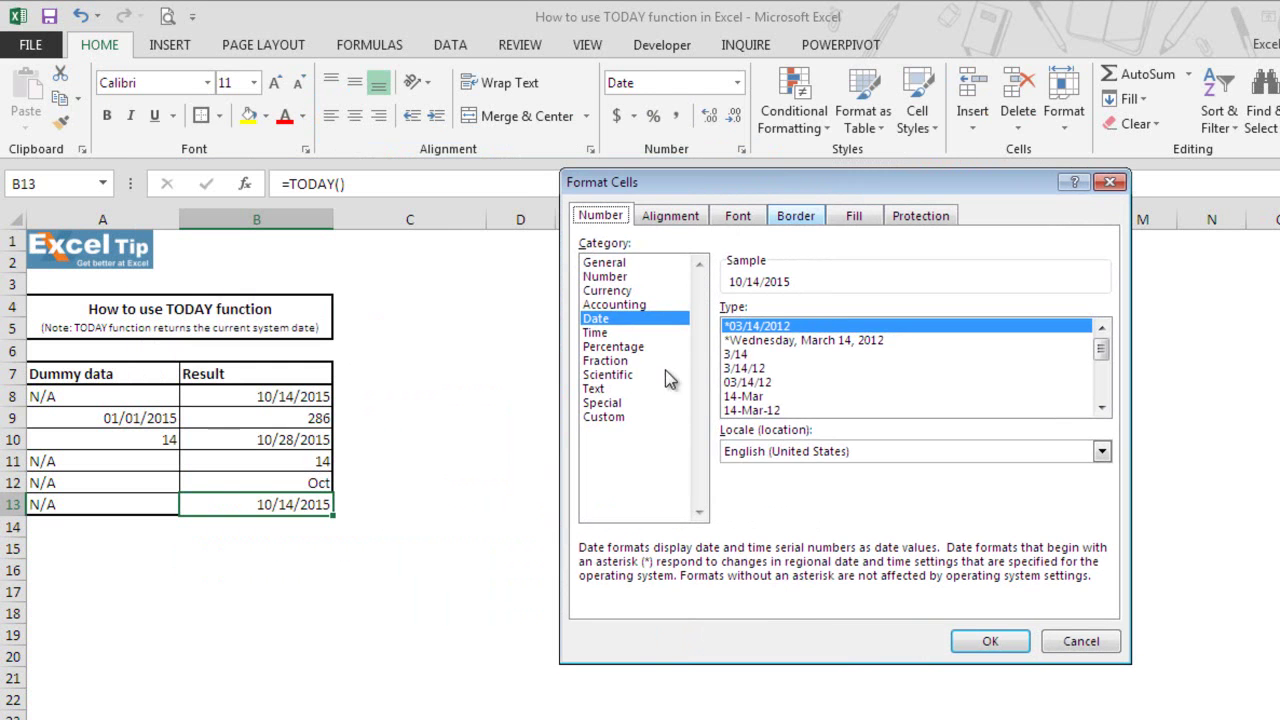
click(603, 416)
drag(814, 325, 610, 340)
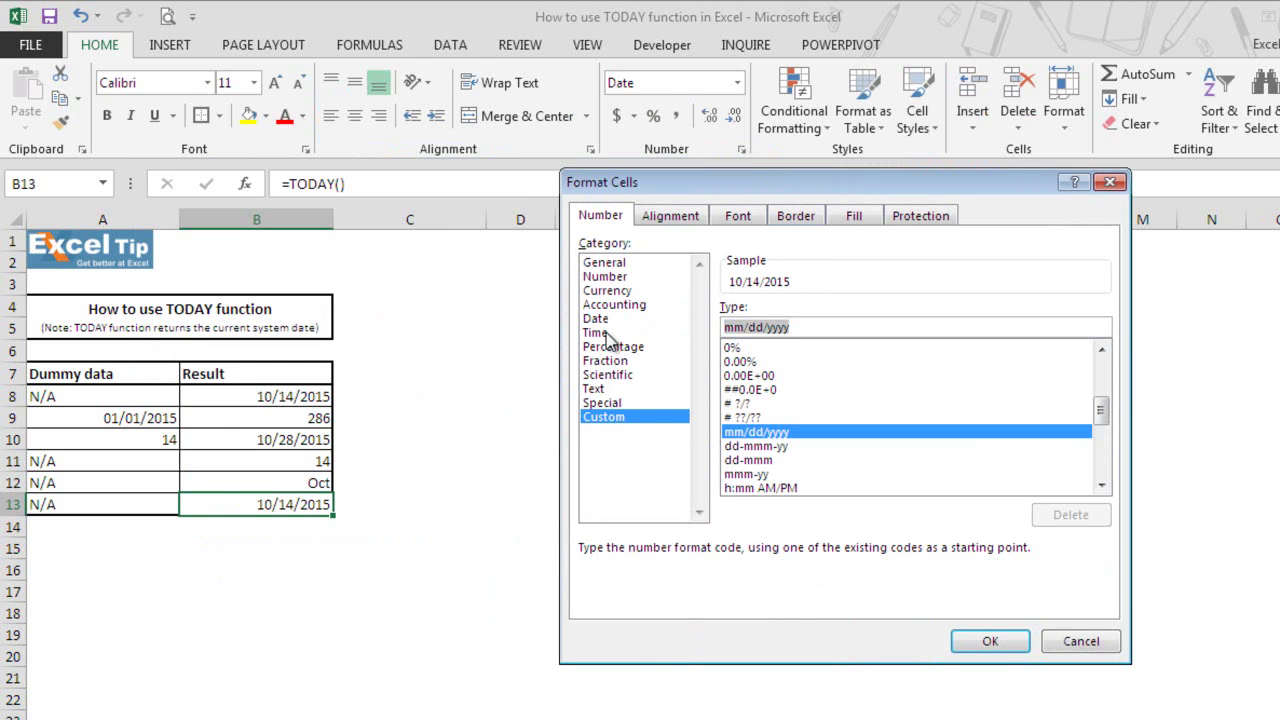
text(yyyy)
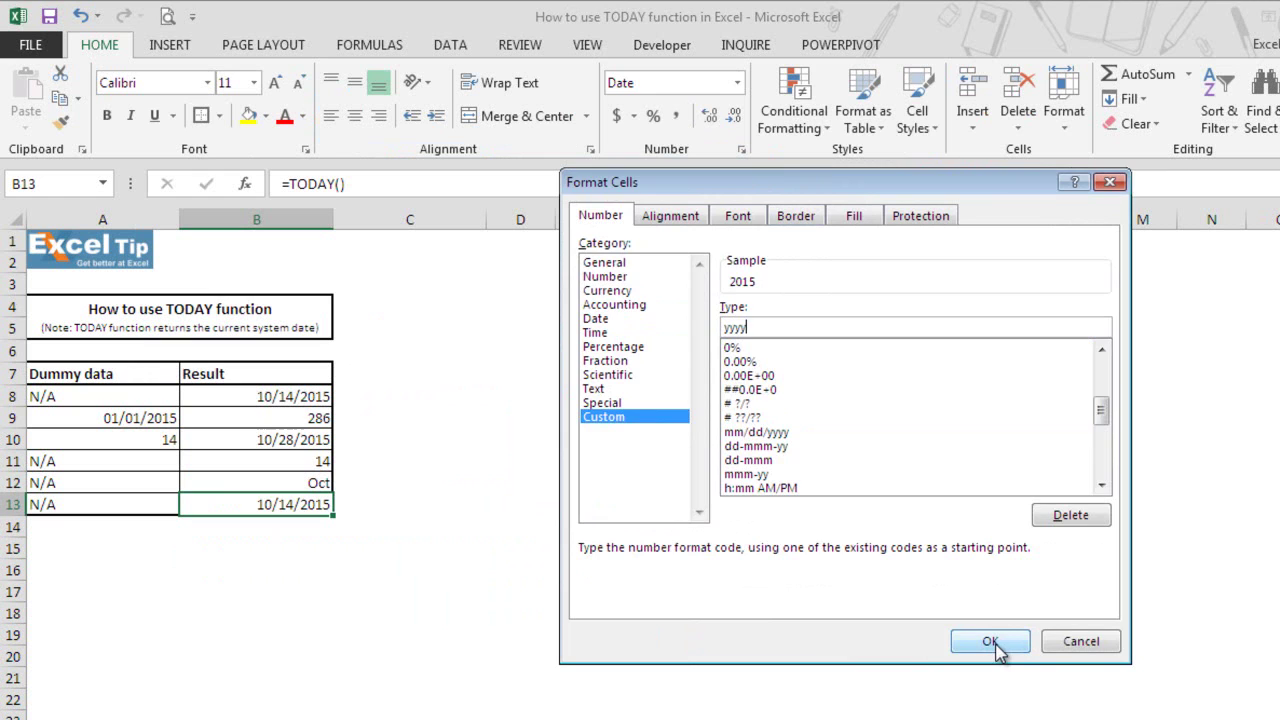
click(990, 641)
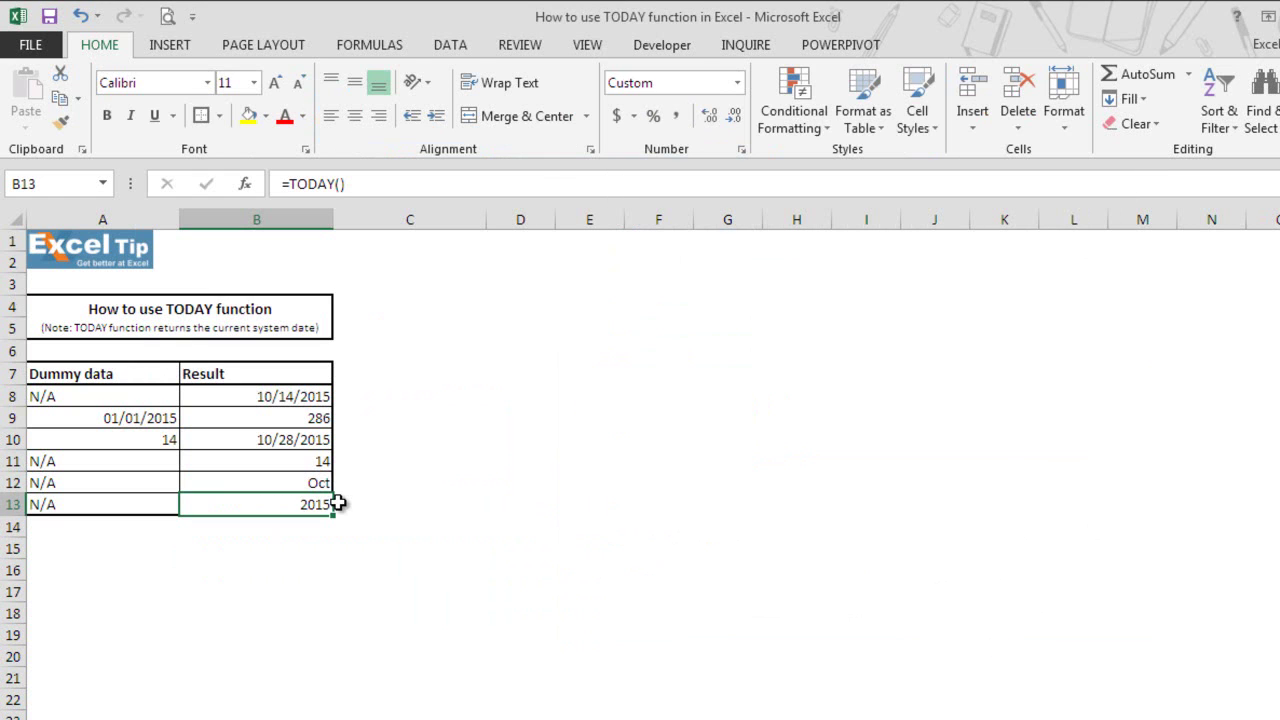
click(247, 596)
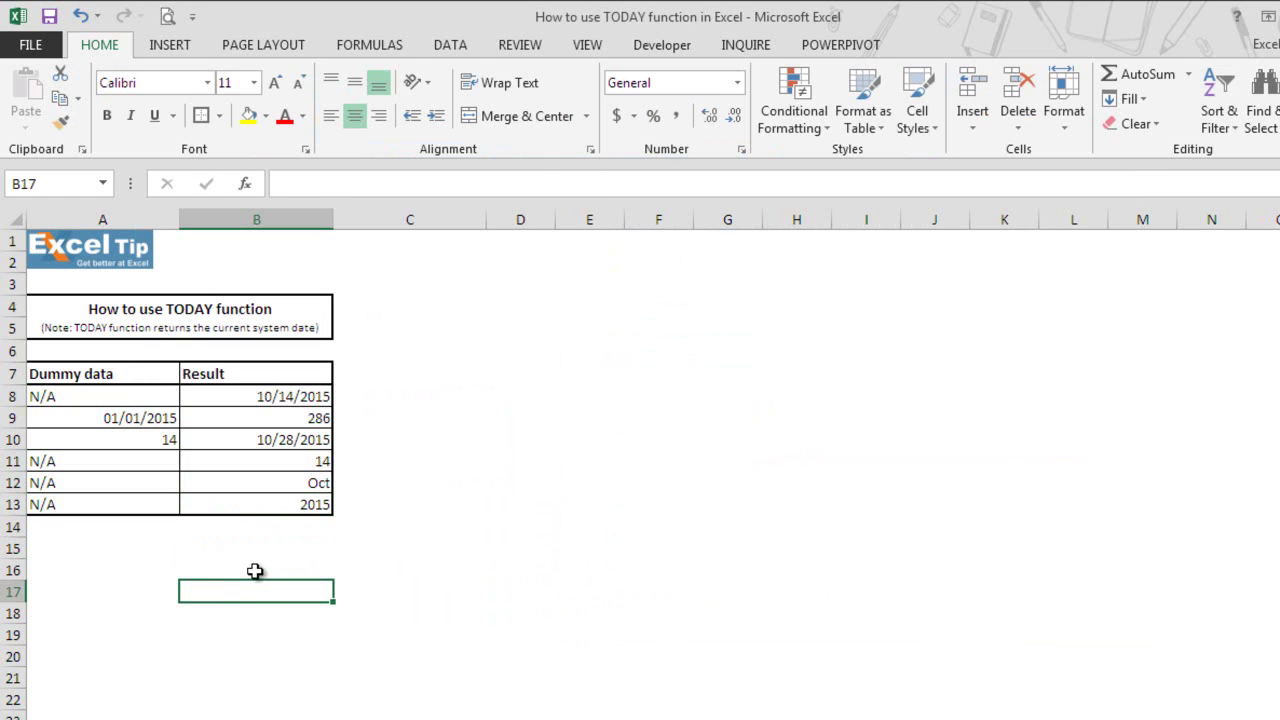